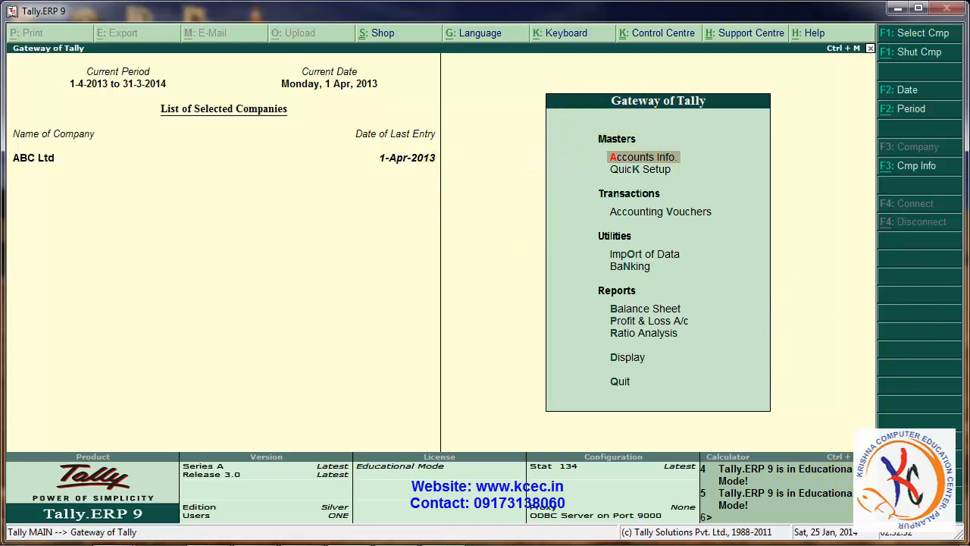
# Enable Maintain Payroll in the accounting features of ABC Ltd
pyautogui.press('F11')
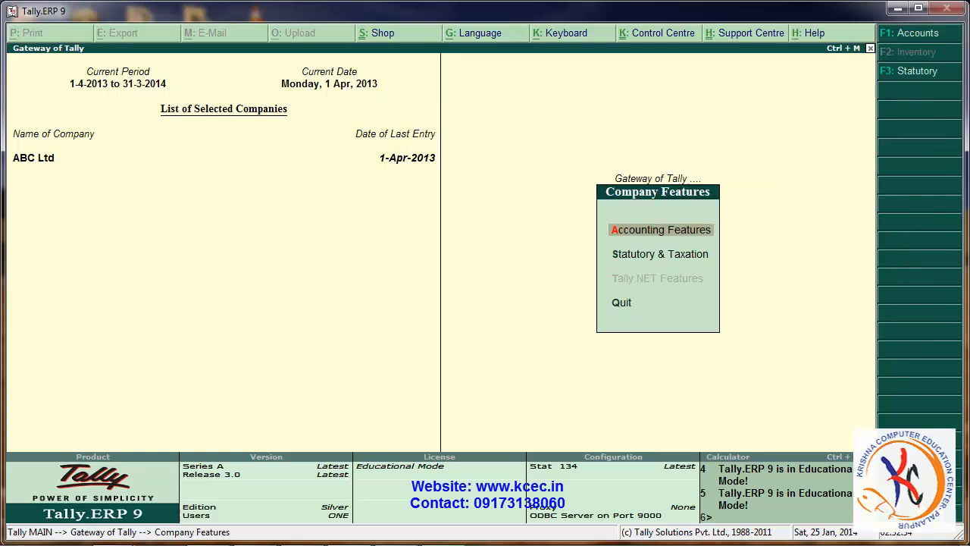
pyautogui.click(663, 227)
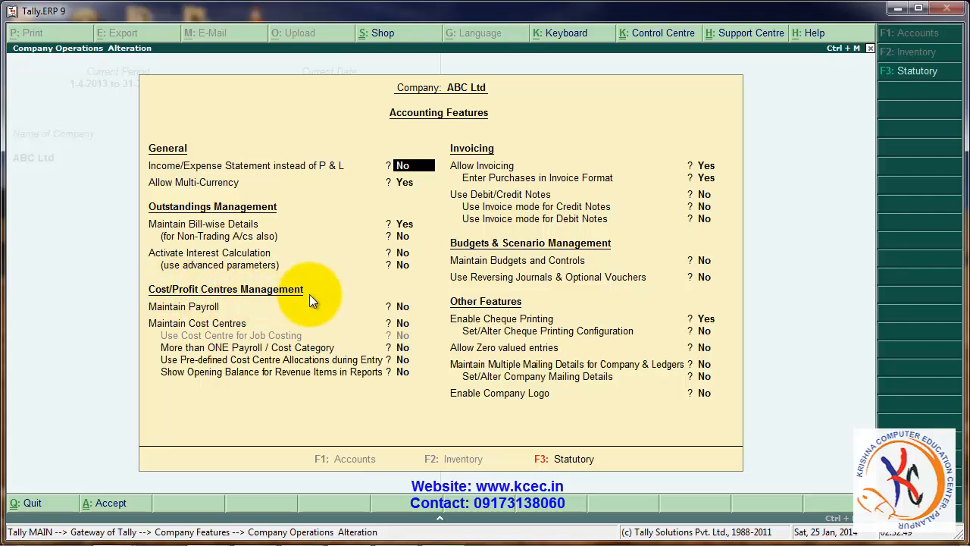
pyautogui.press('Return')
pyautogui.press('Return')
pyautogui.press('Return')
pyautogui.press('Return')
pyautogui.press('Return')
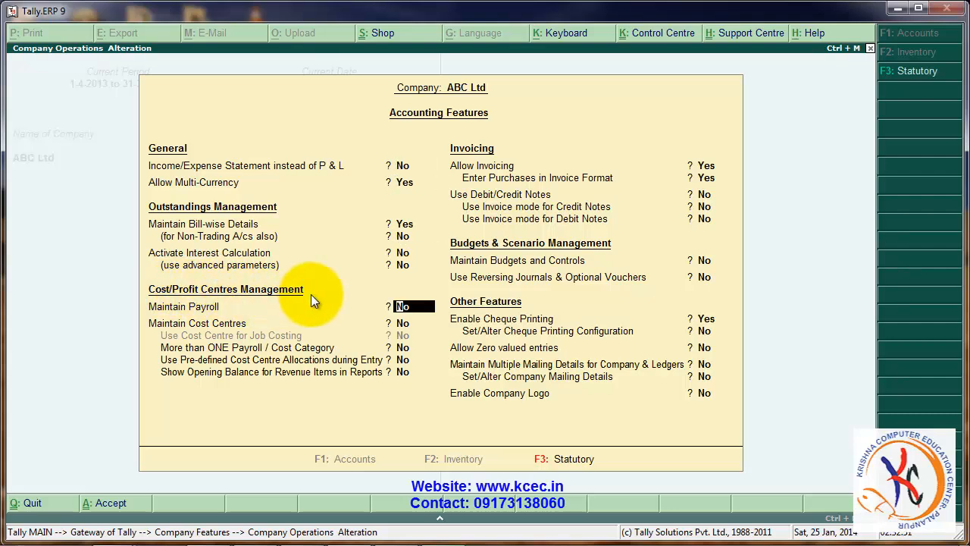
pyautogui.write('yes')
pyautogui.press('Return')
# Allow more than one payroll / cost category, save the accounting features and return to the Gateway of Tally
pyautogui.press('Return')
pyautogui.write('y')
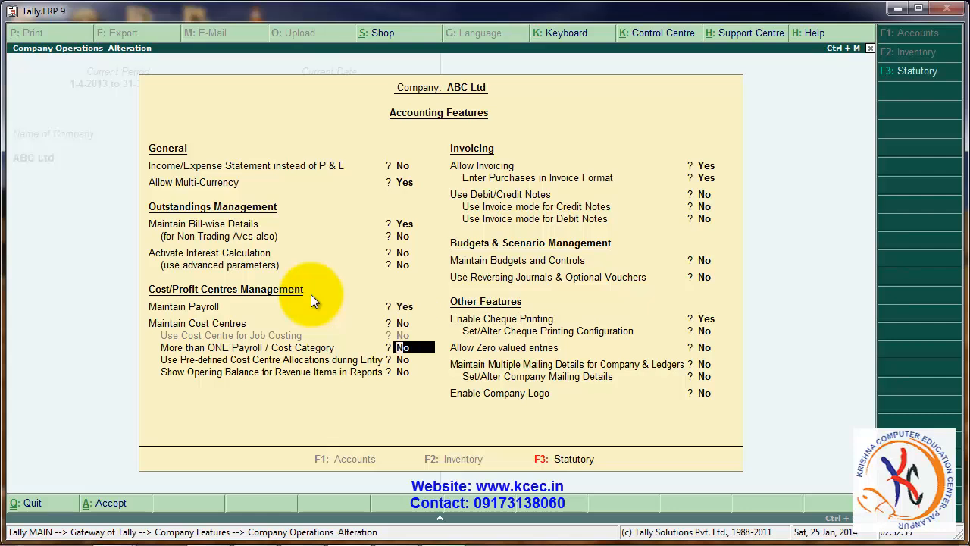
pyautogui.write('es')
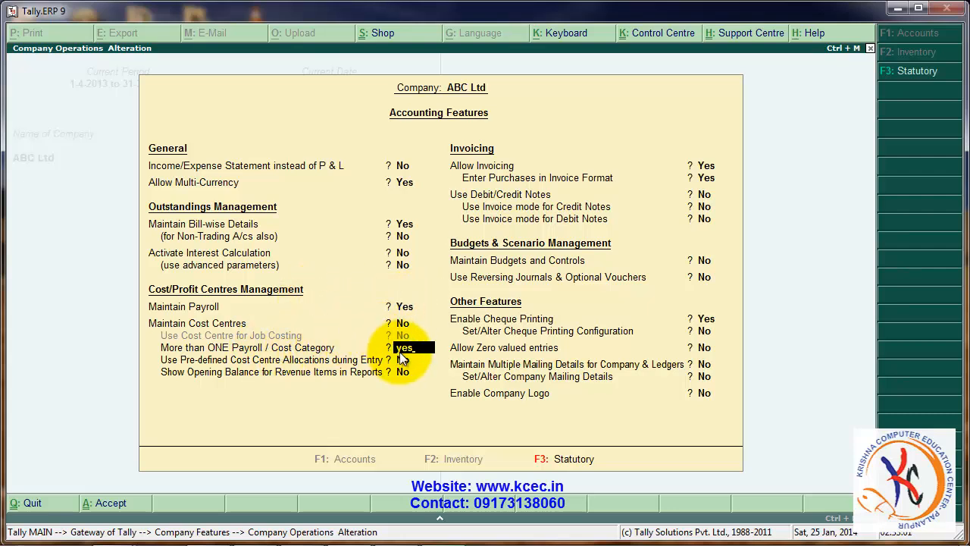
pyautogui.press('Return')
pyautogui.press('Return')
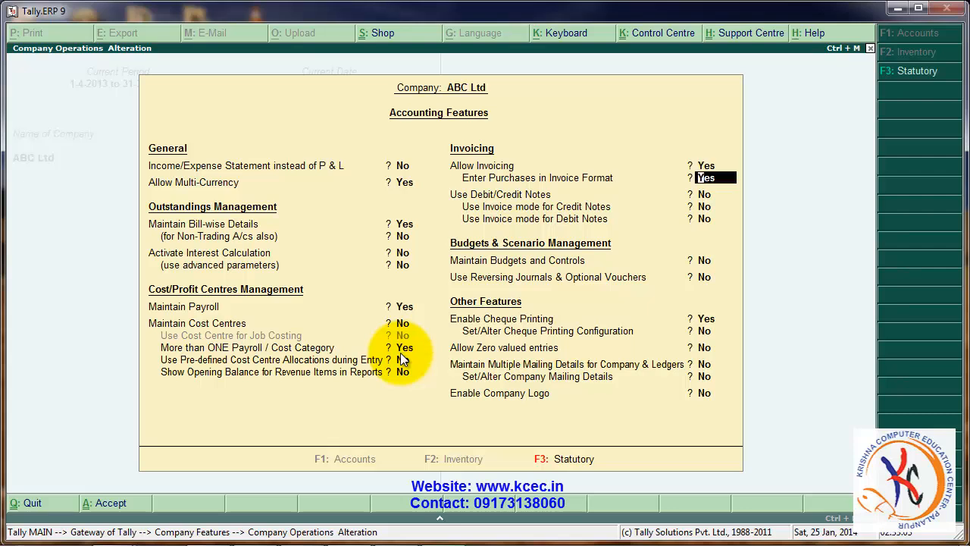
pyautogui.press('Return')
pyautogui.press('Return')
pyautogui.press('Return')
pyautogui.press('Return')
pyautogui.press('Return')
pyautogui.press('Return')
pyautogui.press('Return')
pyautogui.press('Return')
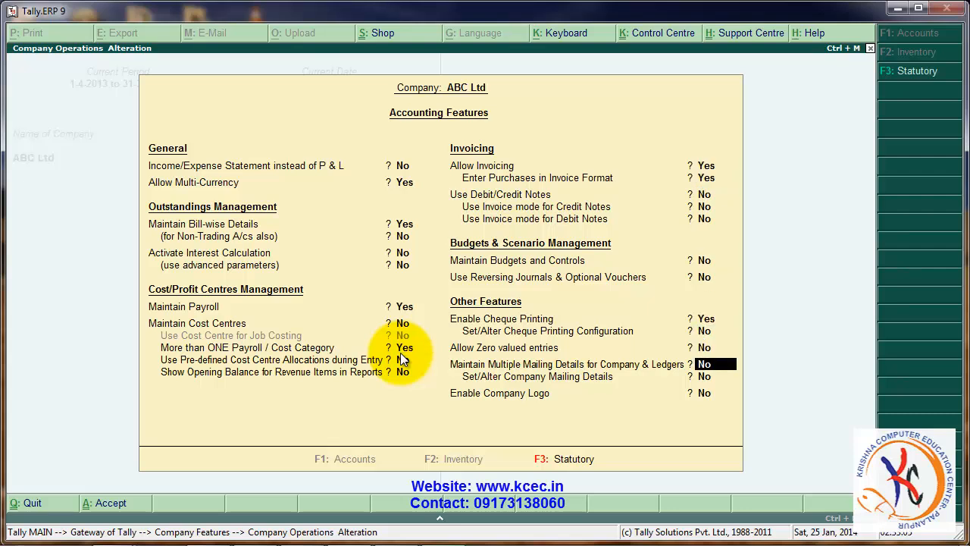
pyautogui.press('Return')
pyautogui.press('Return')
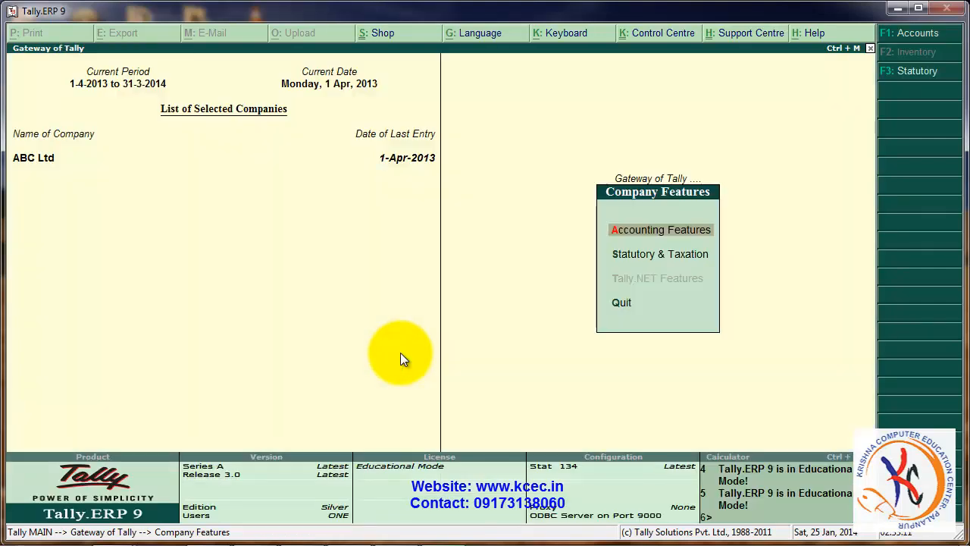
pyautogui.press('Escape')
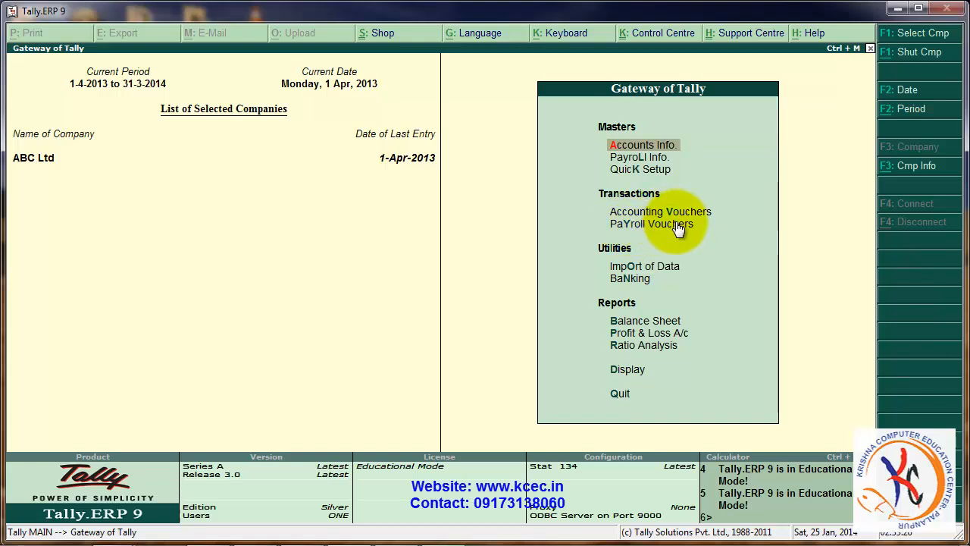
# Begin a multiple employee category creation in Payroll Info and add Delhi with revenue and non-revenue allocations set to Yes
pyautogui.click(660, 157)
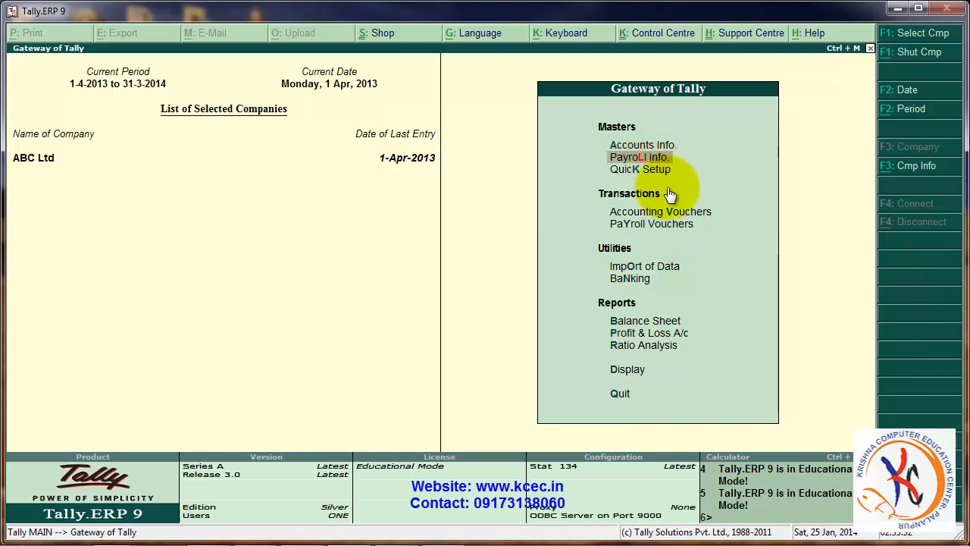
pyautogui.press('Return')
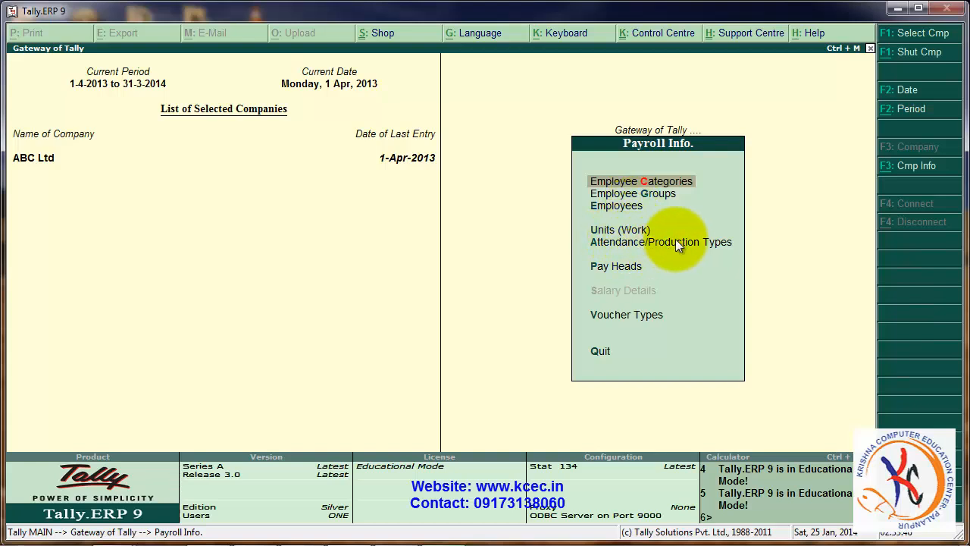
pyautogui.click(622, 182)
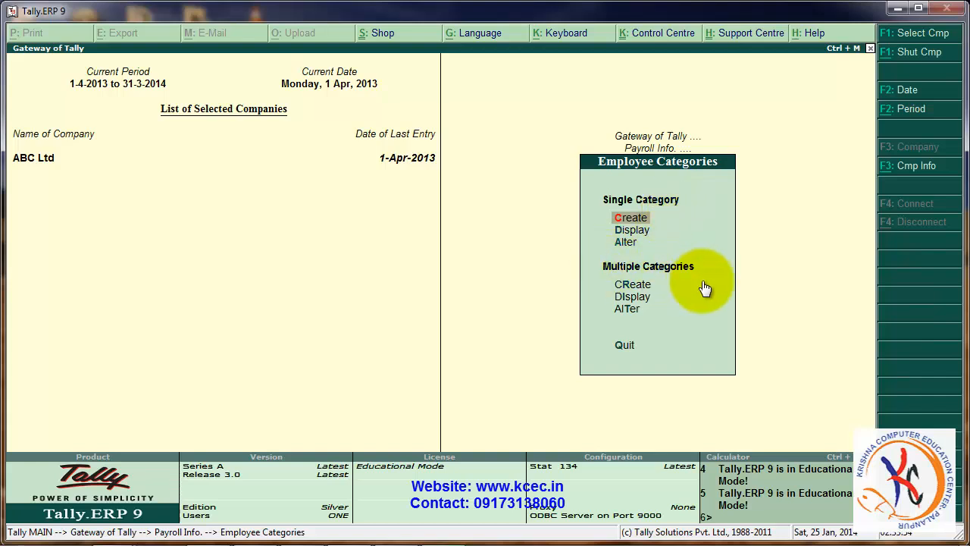
pyautogui.click(640, 287)
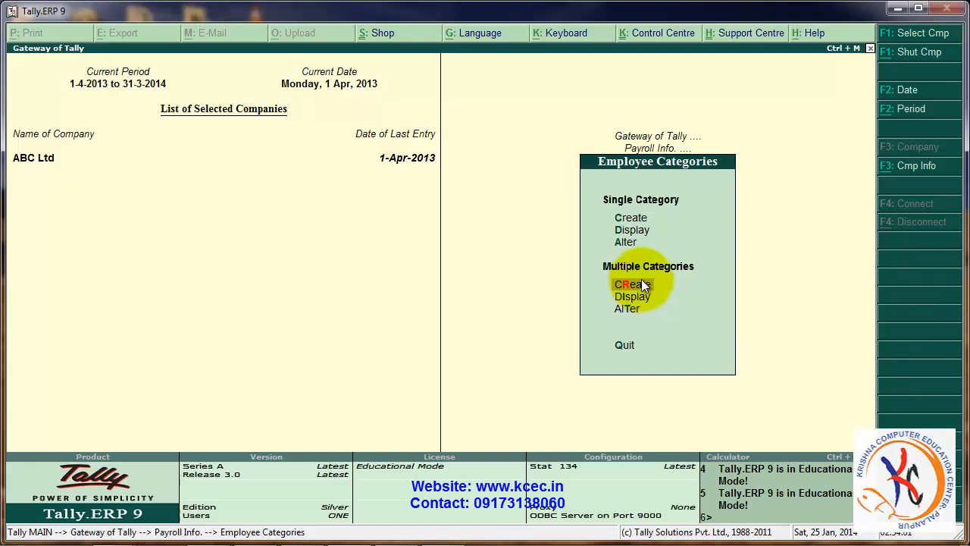
pyautogui.press('Return')
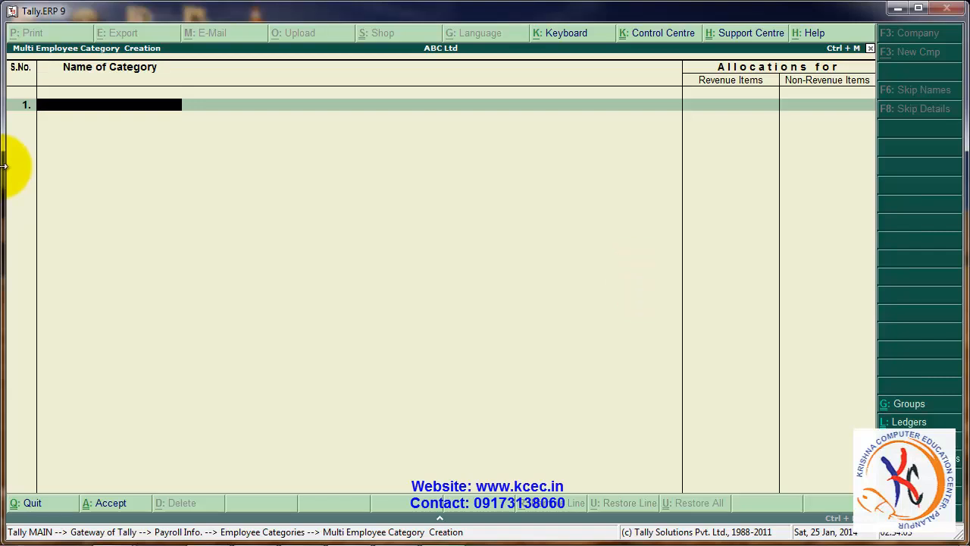
pyautogui.write('Delhi')
pyautogui.press('Return')
pyautogui.press('Return')
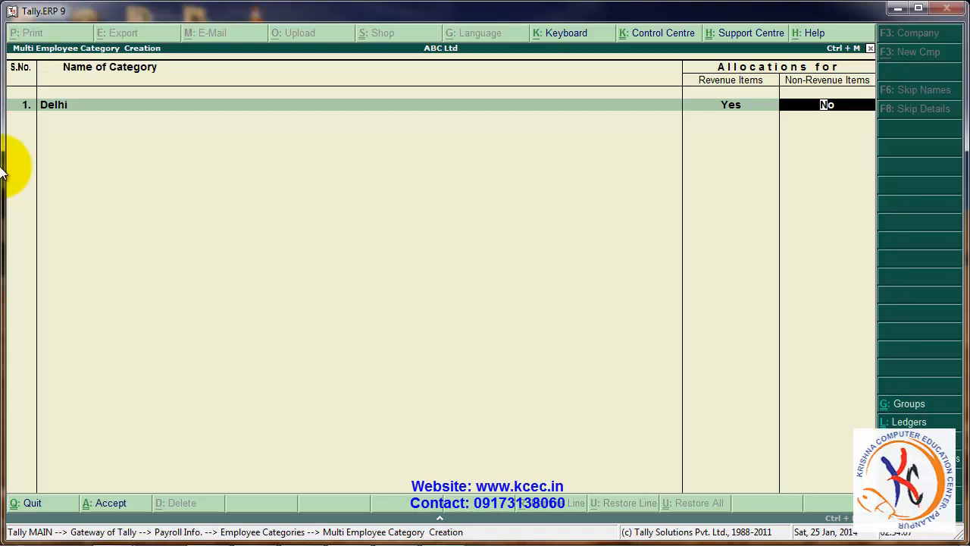
pyautogui.write('y')
pyautogui.press('Return')
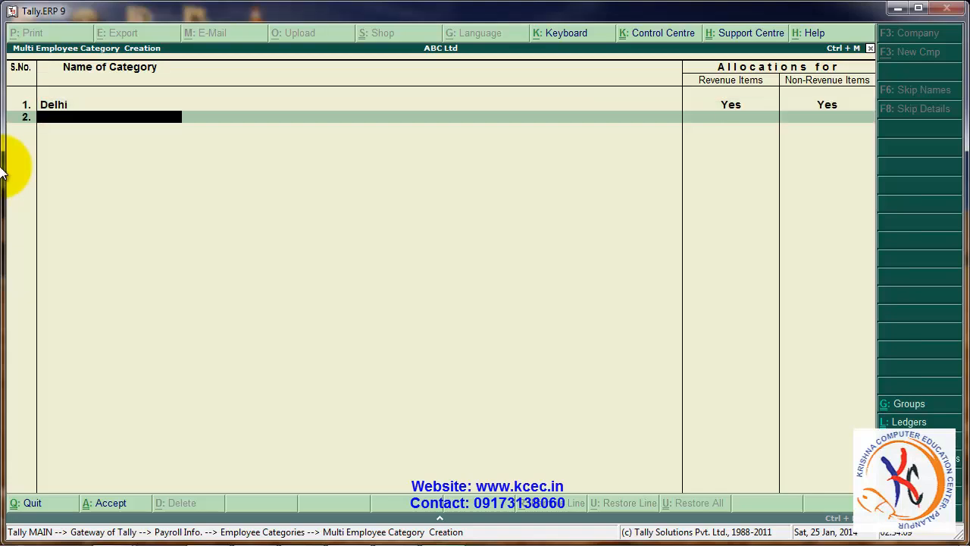
# Add a second employee category Ahmedabad with revenue and non-revenue allocations both set to Yes
pyautogui.write('Ahmedabad')
pyautogui.press('Return')
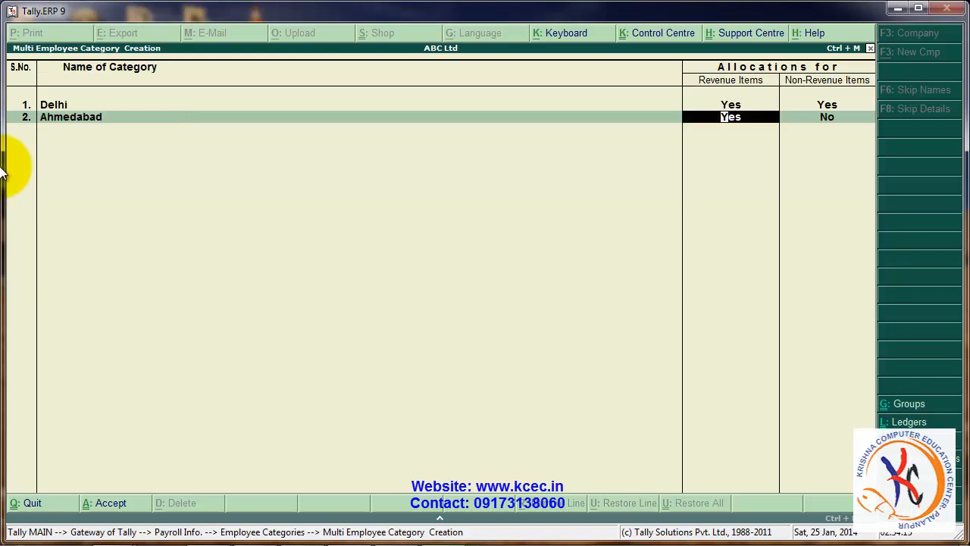
pyautogui.press('Return')
pyautogui.write('y')
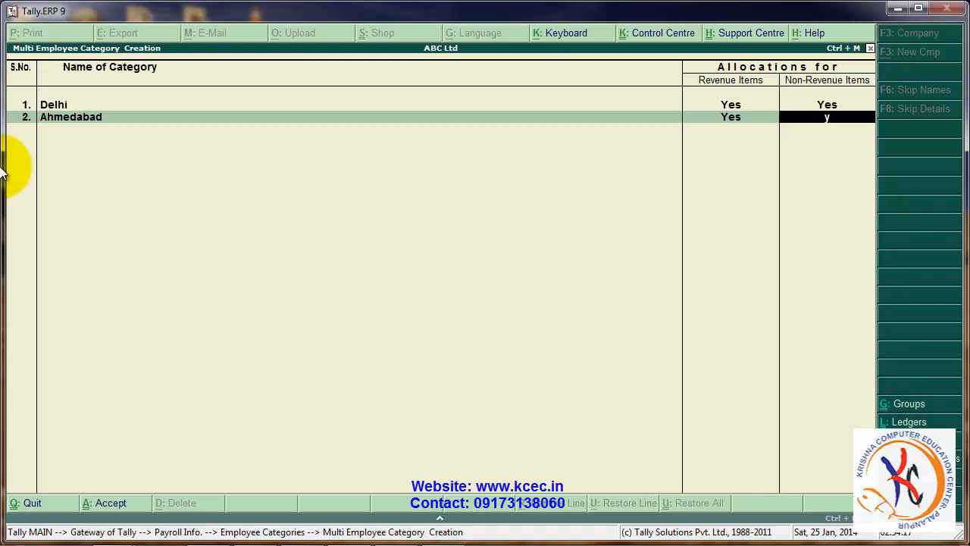
pyautogui.press('Return')
# Add a third employee category Gandhinagar with both allocations set to Yes, and save the categories
pyautogui.write('Ga')
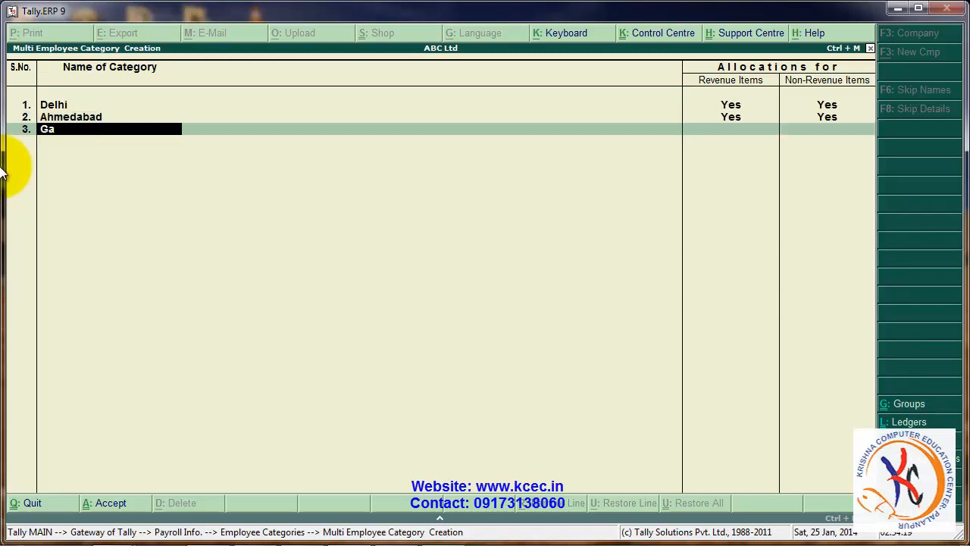
pyautogui.write('ndhinagar')
pyautogui.press('Return')
pyautogui.press('Return')
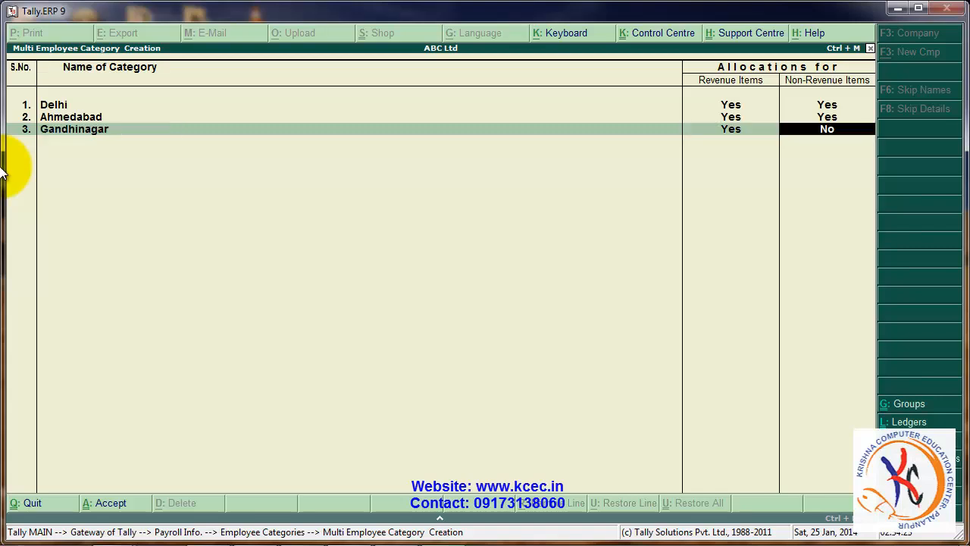
pyautogui.write('y')
pyautogui.press('Return')
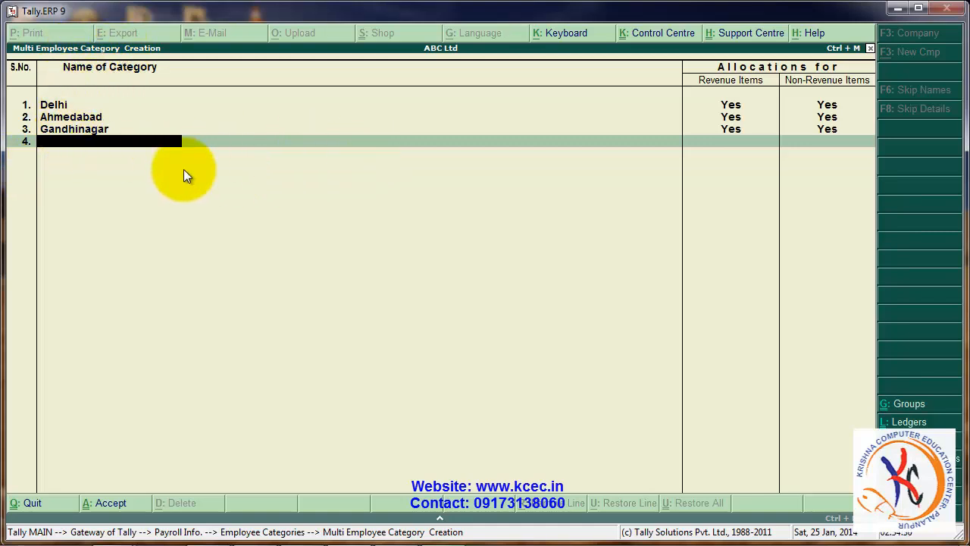
pyautogui.press('Return')
pyautogui.press('y')
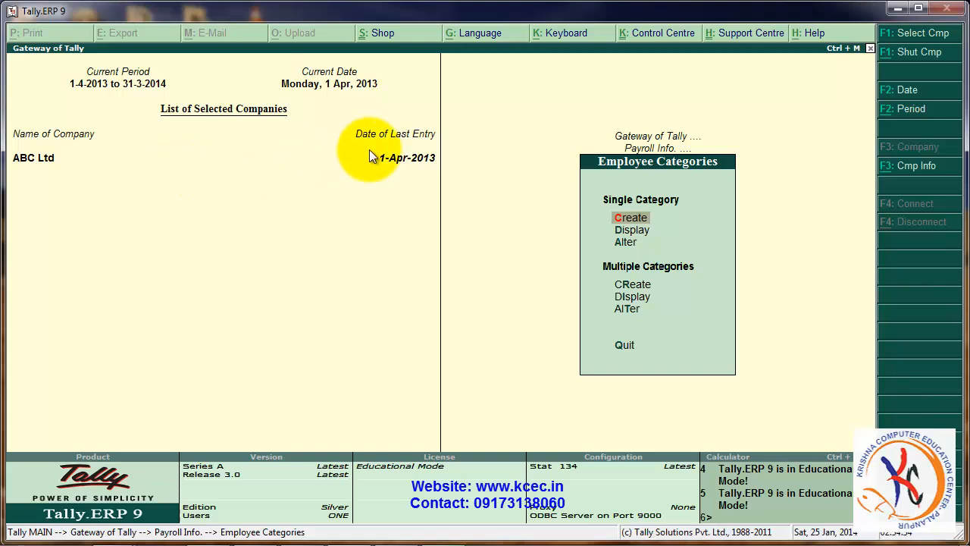
# Check the list of existing employee categories, then return to the payroll masters
pyautogui.click(646, 231)
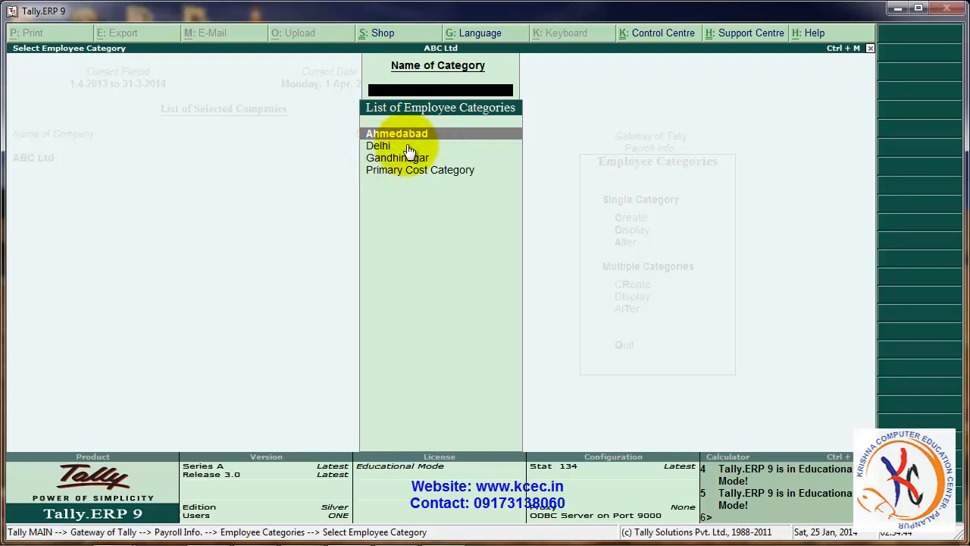
pyautogui.press('Escape')
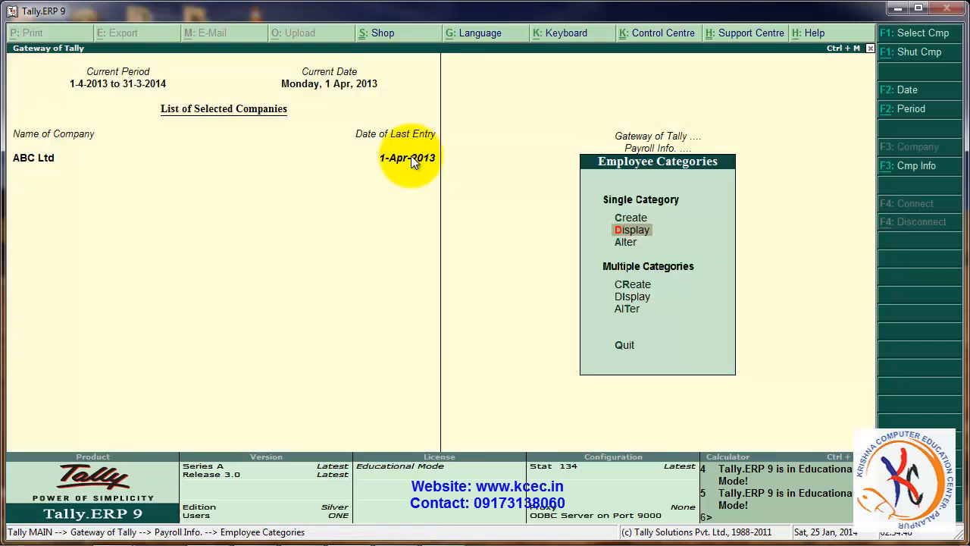
pyautogui.press('Escape')
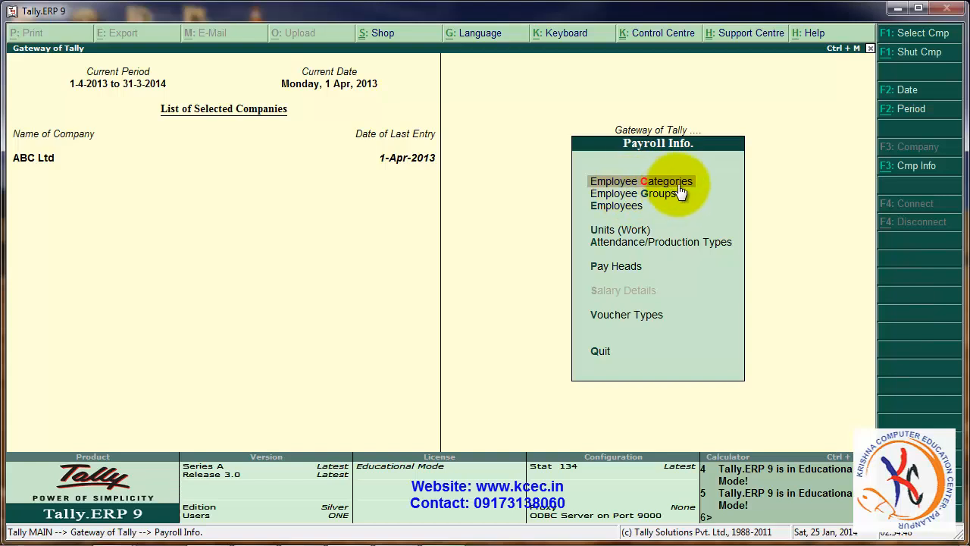
# Create a single employee group Production in the Delhi category, under Primary and without an alias
pyautogui.press('Down')
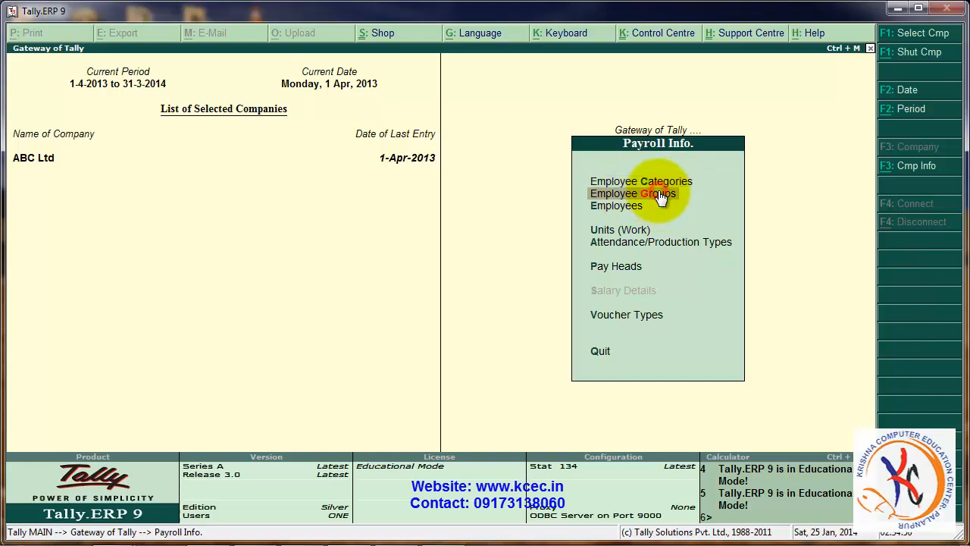
pyautogui.press('Return')
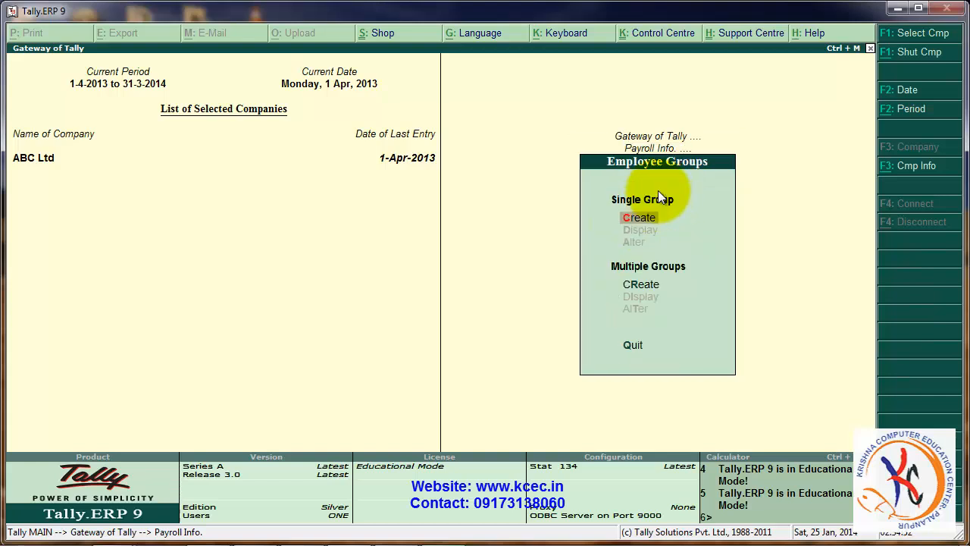
pyautogui.click(629, 218)
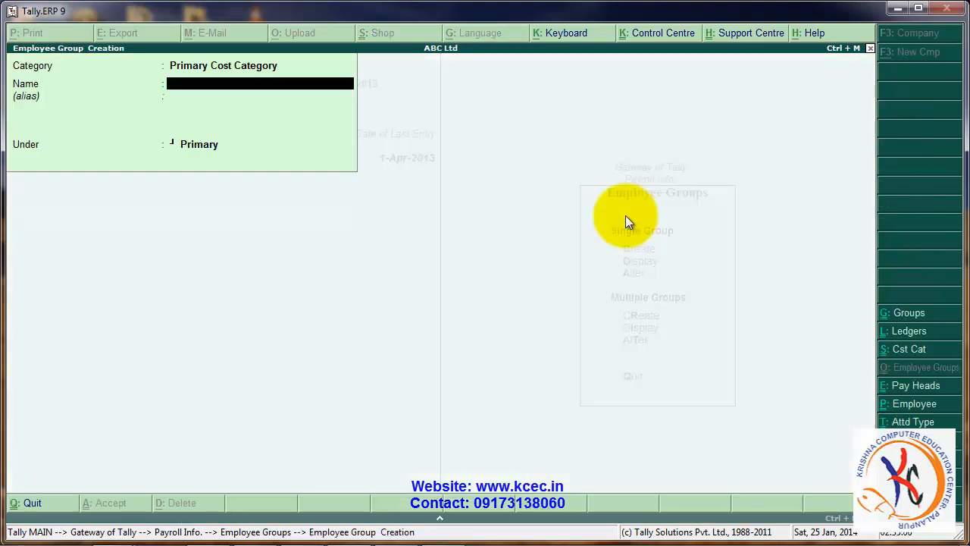
pyautogui.press('BackSpace')
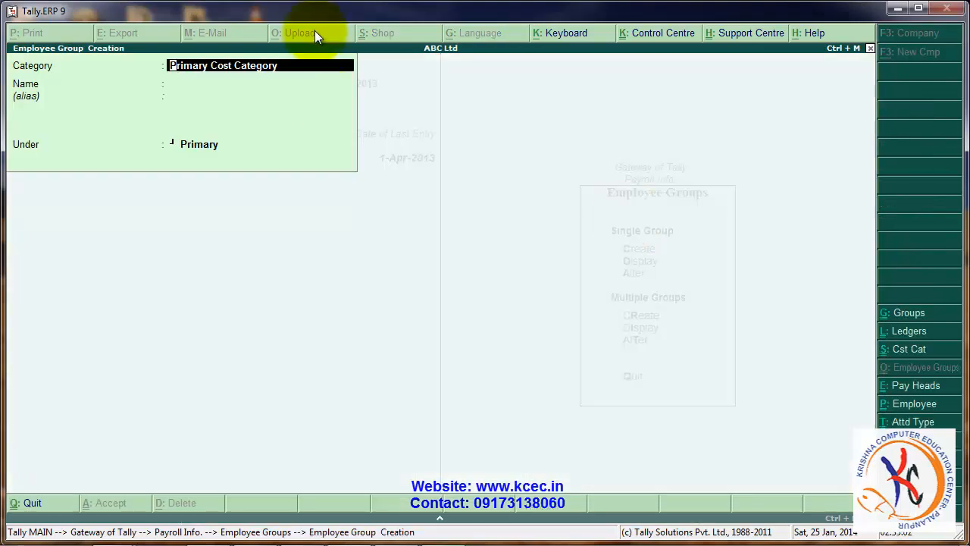
pyautogui.write('D')
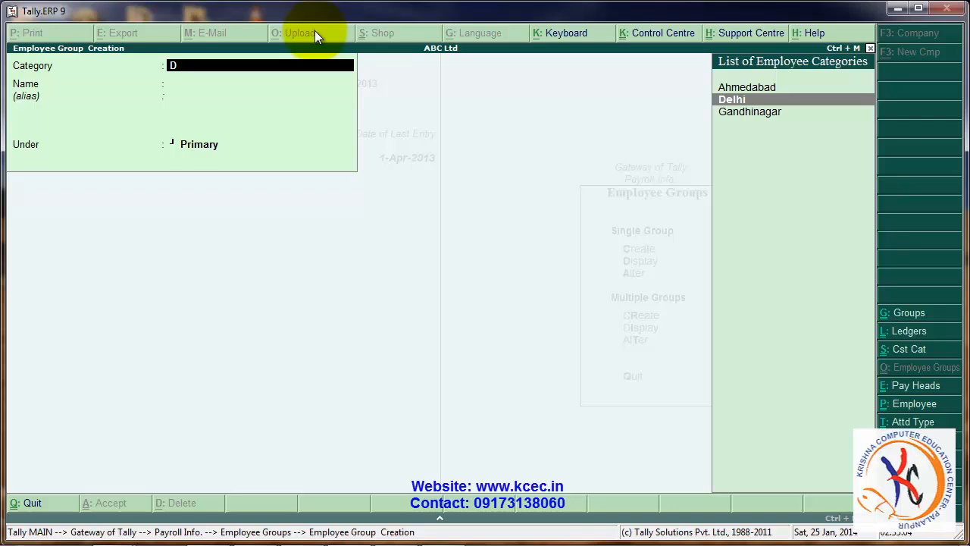
pyautogui.press('Return')
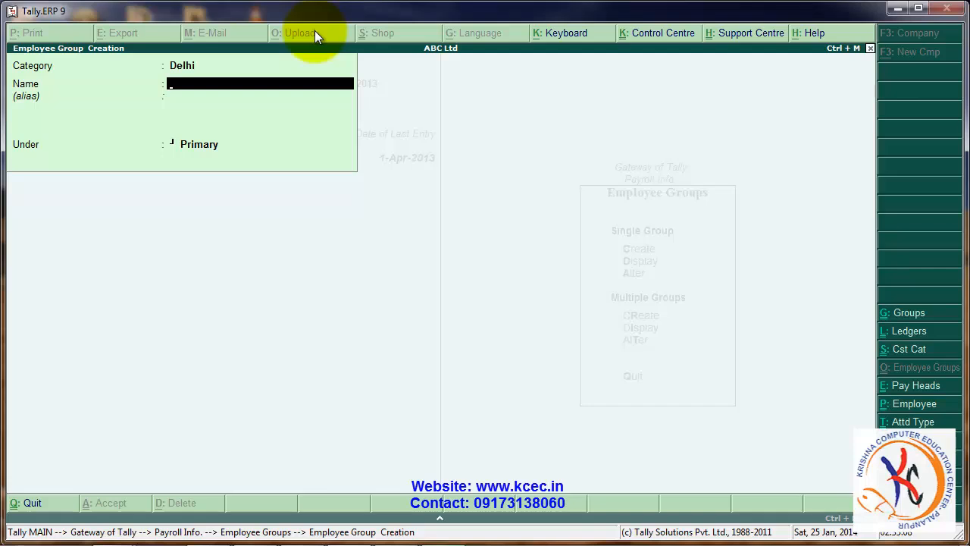
pyautogui.write('Production')
pyautogui.press('Return')
pyautogui.press('Return')
pyautogui.press('Return')
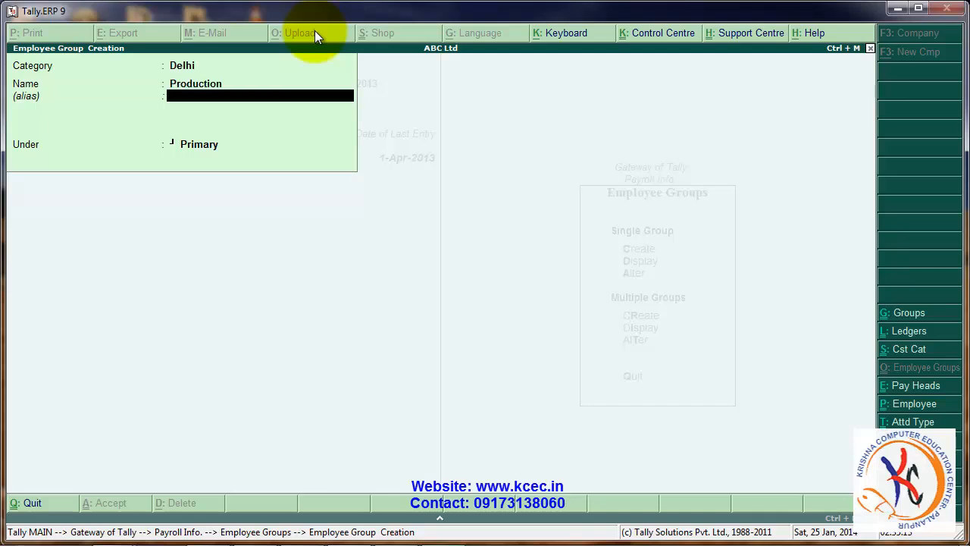
pyautogui.press('Return')
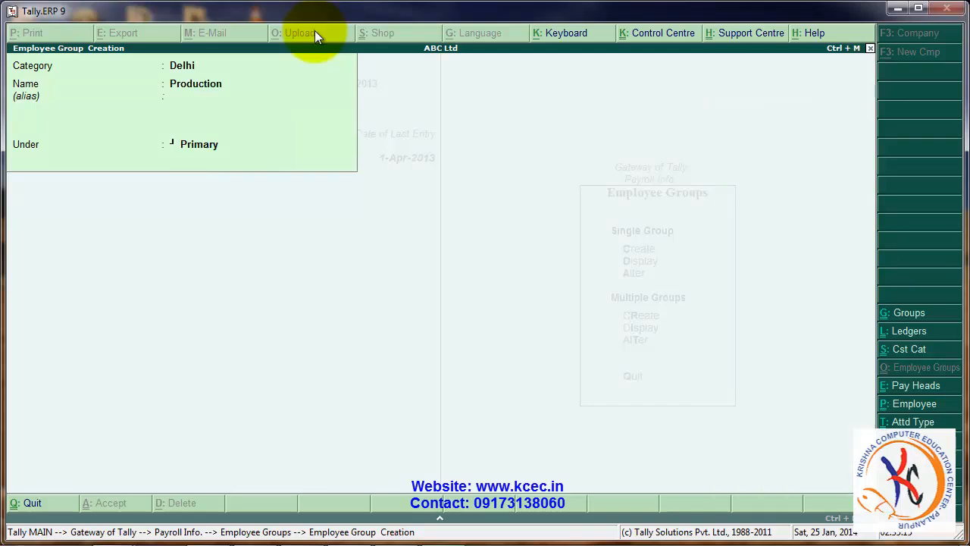
# Create a second employee group Sales in the Ahmedabad category, under Primary and without an alias
pyautogui.press('BackSpace')
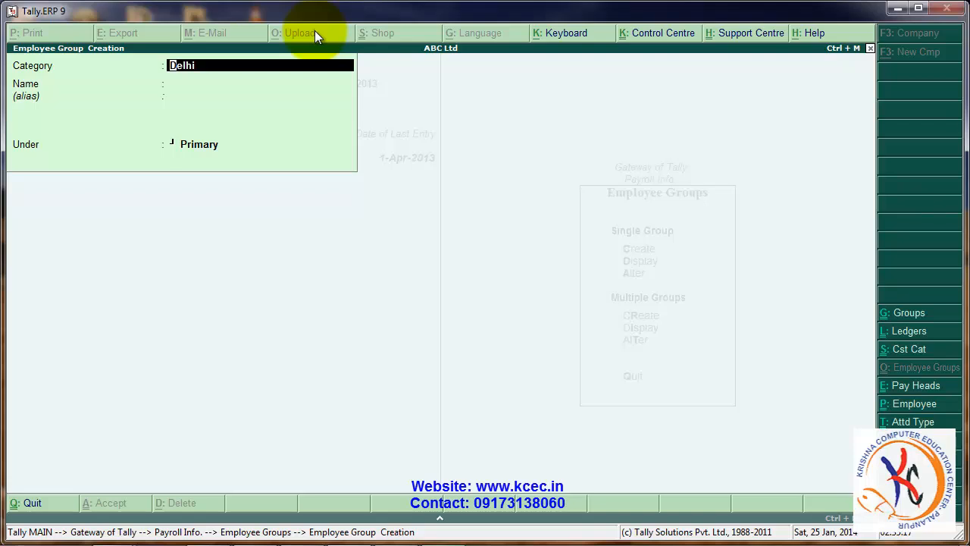
pyautogui.write('A')
pyautogui.press('Return')
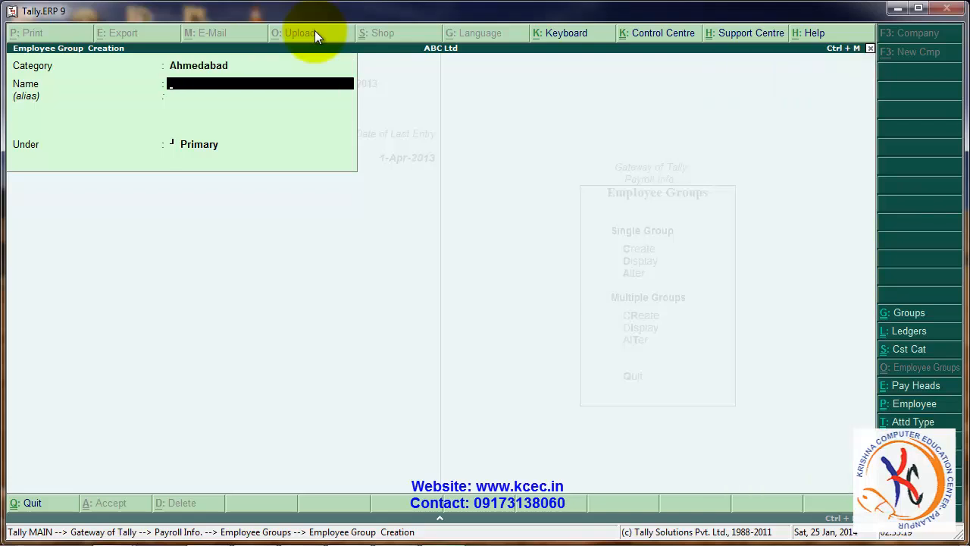
pyautogui.write('Sales')
pyautogui.press('Return')
pyautogui.press('Return')
pyautogui.press('Return')
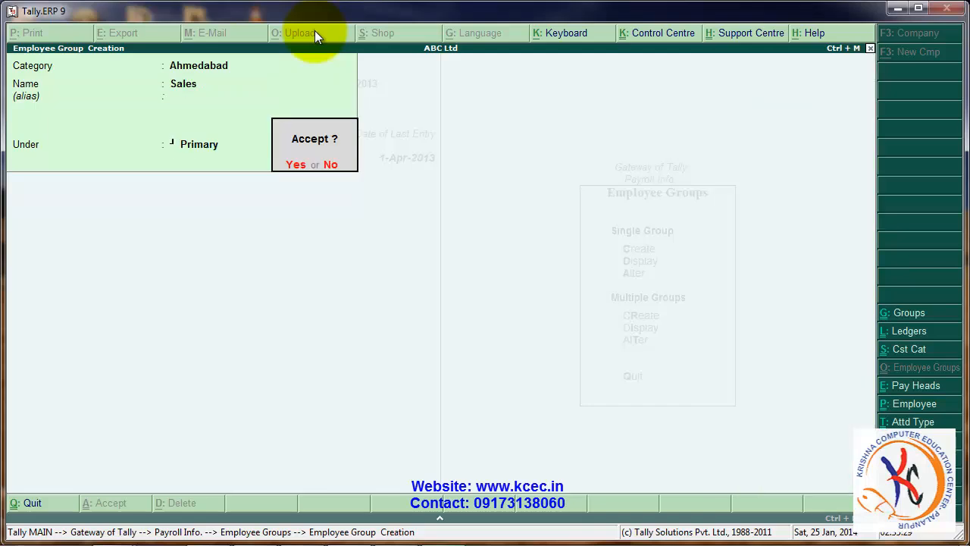
pyautogui.press('Return')
# Create a third employee group Accounts in the Gandhinagar category, under Primary and without an alias
pyautogui.press('BackSpace')
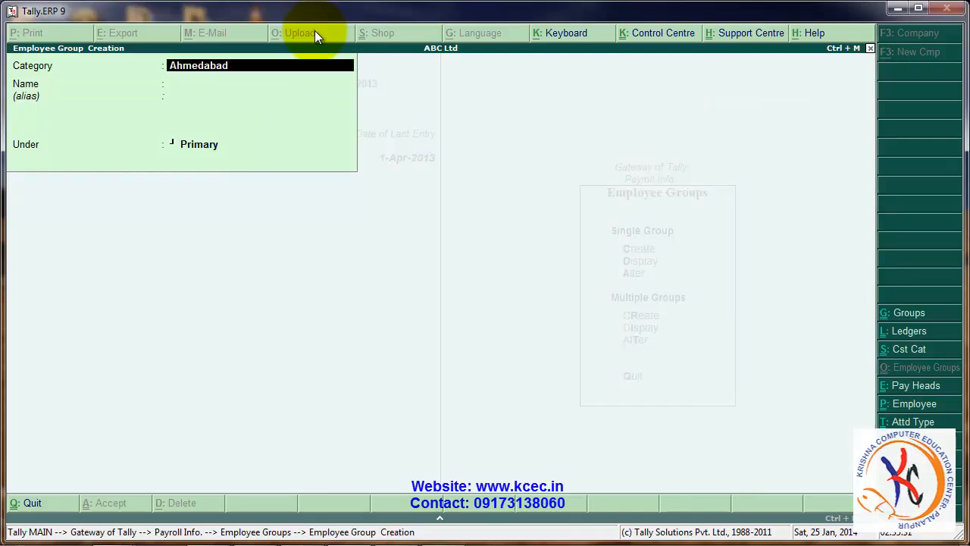
pyautogui.write('Gandhin')
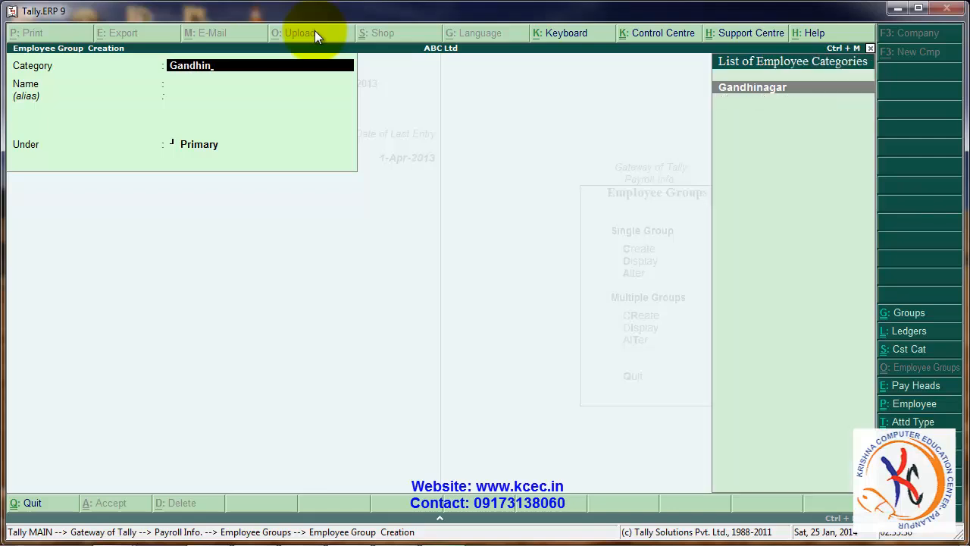
pyautogui.press('Return')
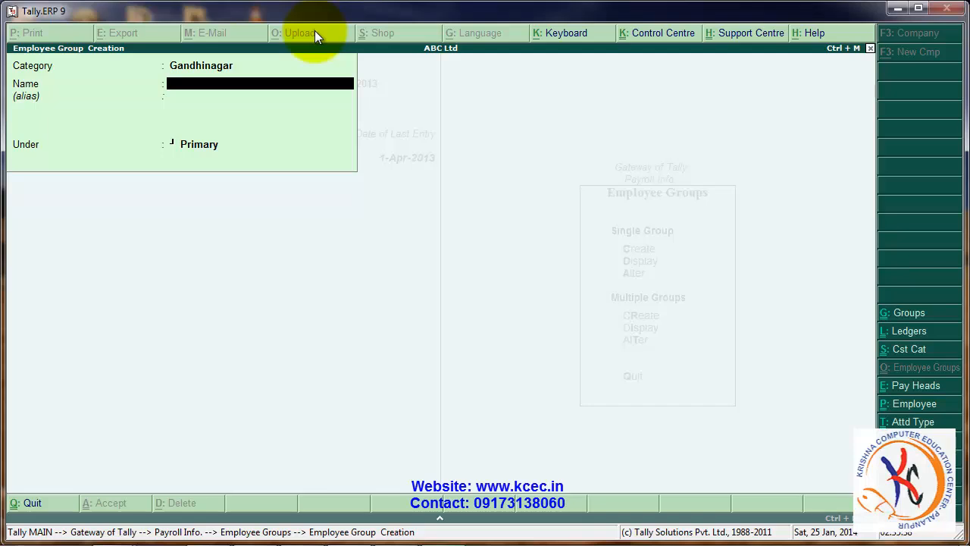
pyautogui.write('Accounts')
pyautogui.press('Return')
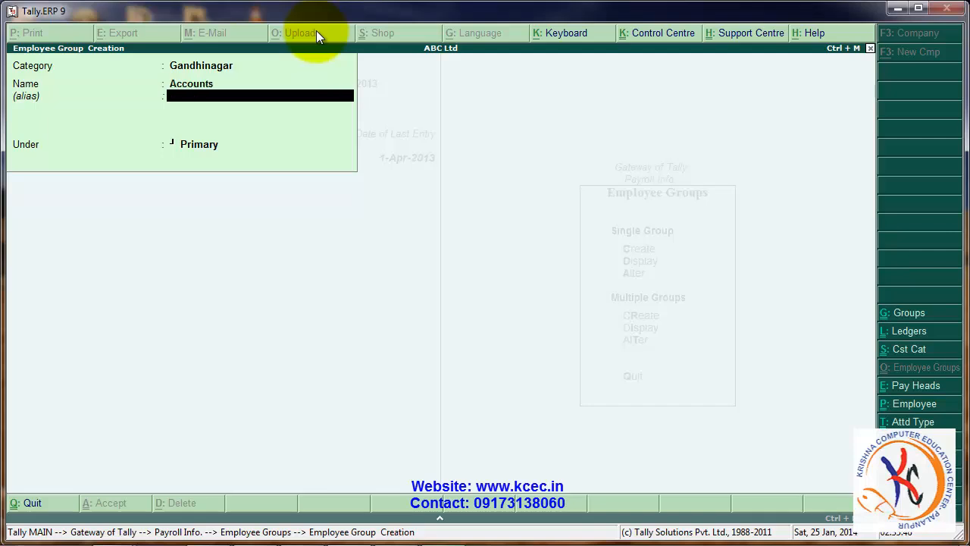
pyautogui.press('Return')
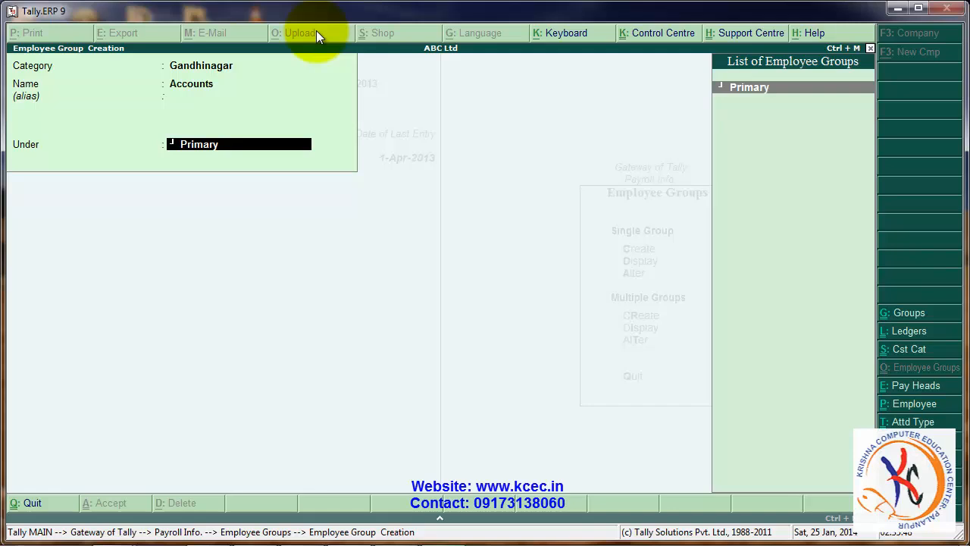
pyautogui.press('Return')
pyautogui.press('Return')
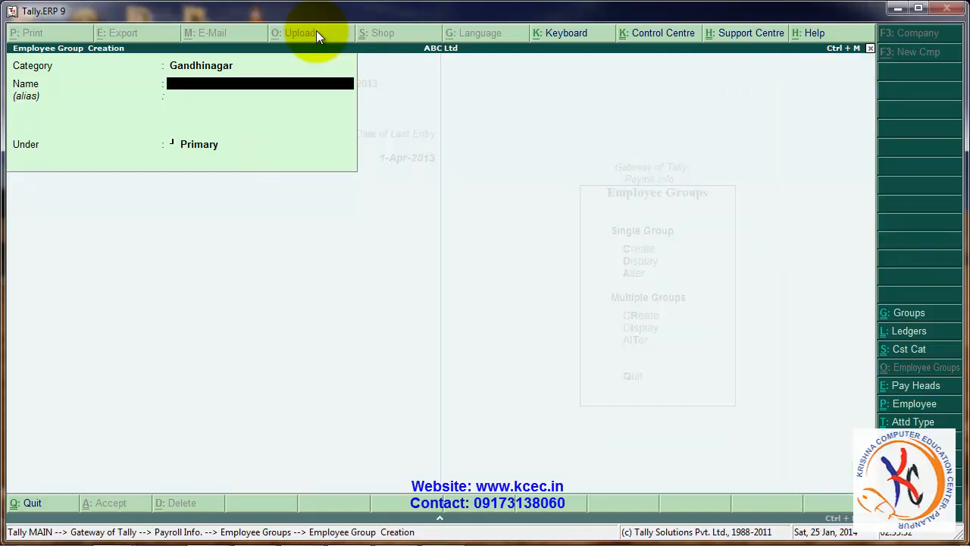
# Check the list of existing employee groups with their categories, and return to the payroll masters
pyautogui.press('Escape')
pyautogui.press('Return')
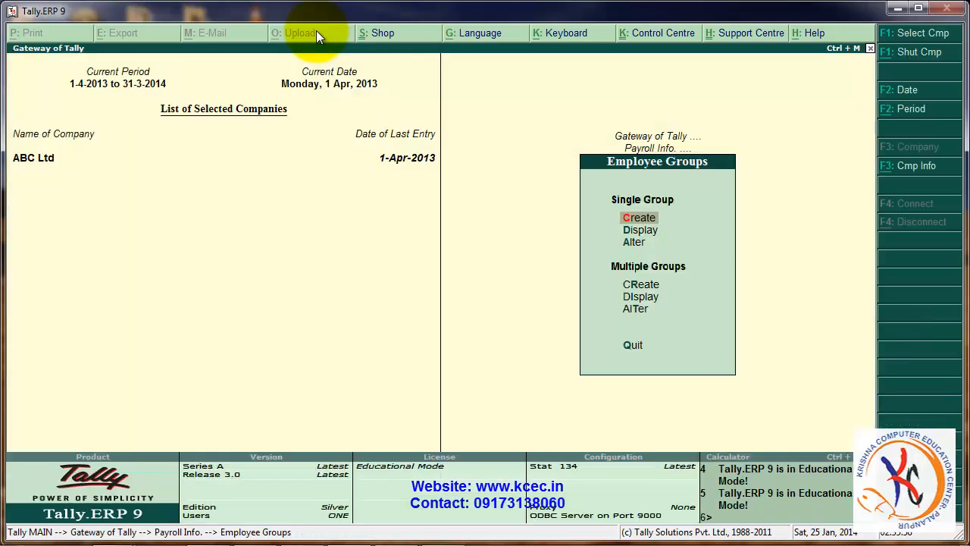
pyautogui.press('Down')
pyautogui.press('Return')
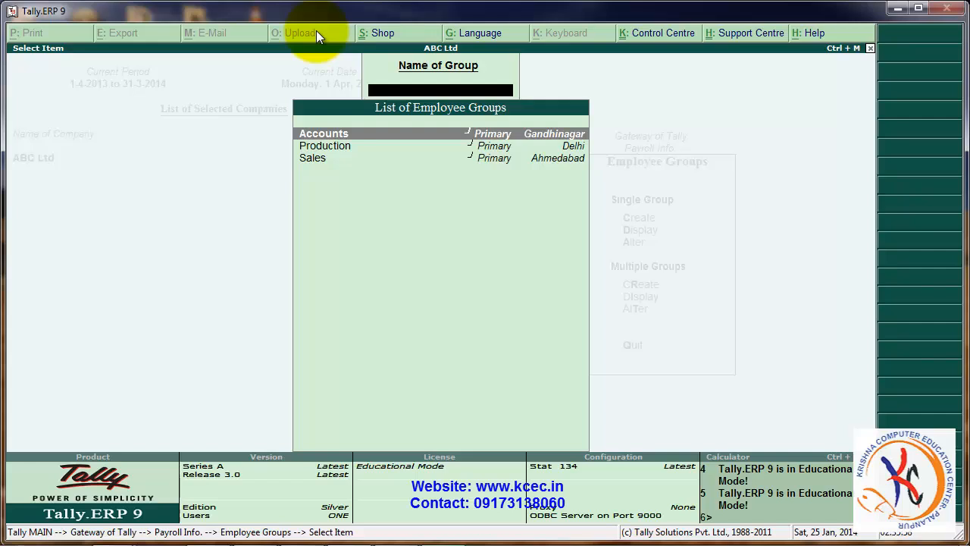
pyautogui.press('Down')
pyautogui.press('Down')
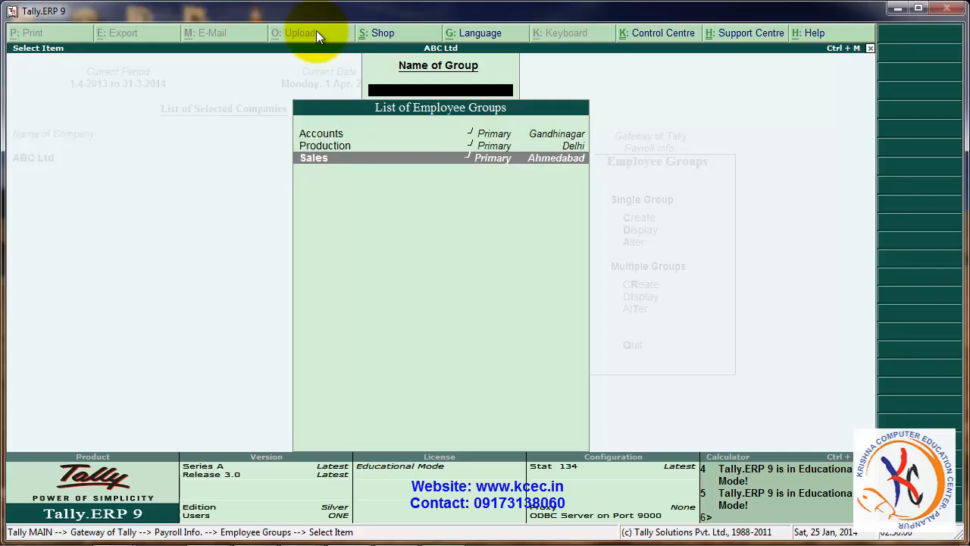
pyautogui.press('Escape')
pyautogui.press('Escape')
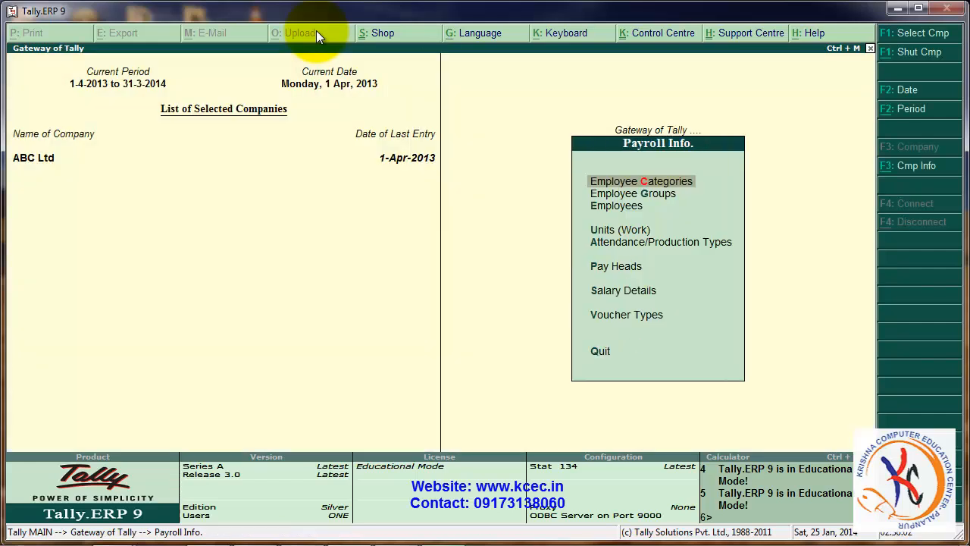
# Start creating a single employee and assign the record to the Delhi category
pyautogui.press('Down')
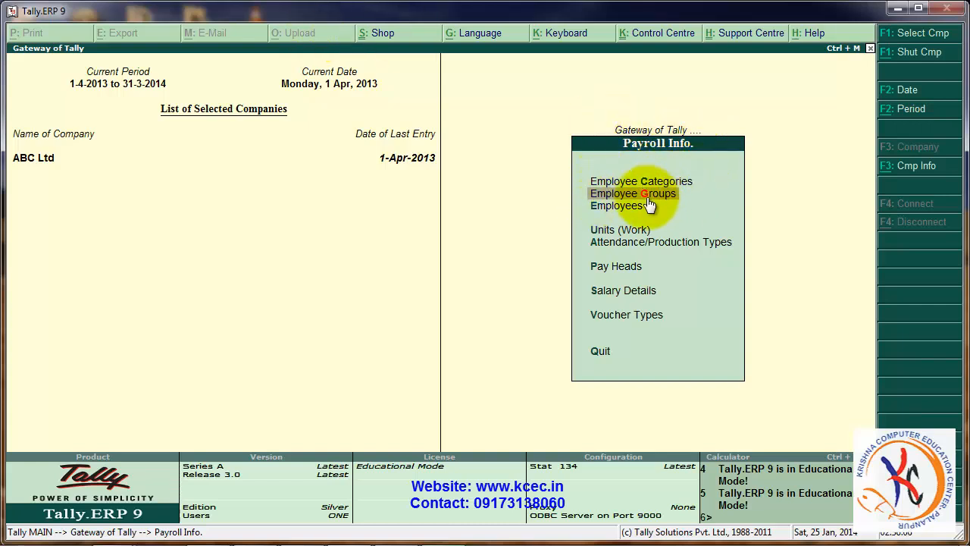
pyautogui.press('Down')
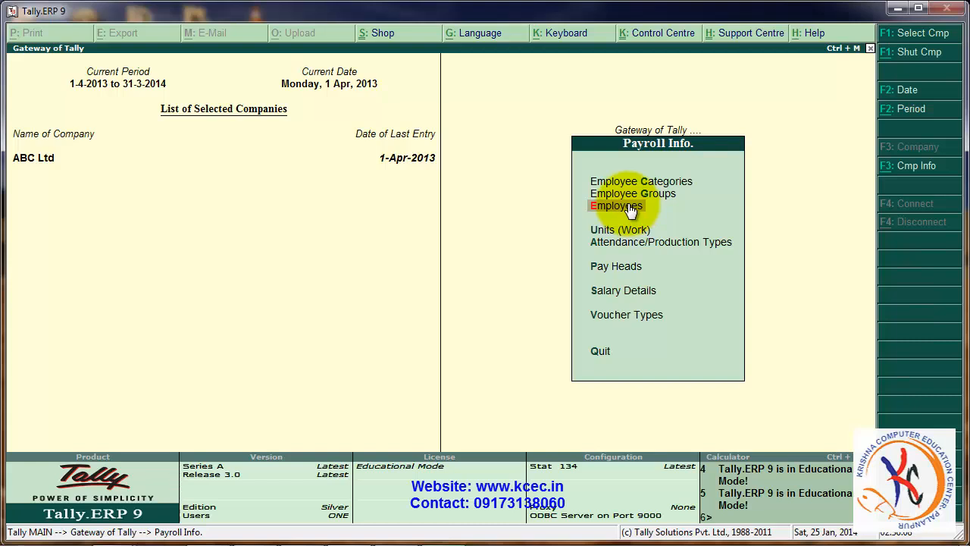
pyautogui.click(629, 207)
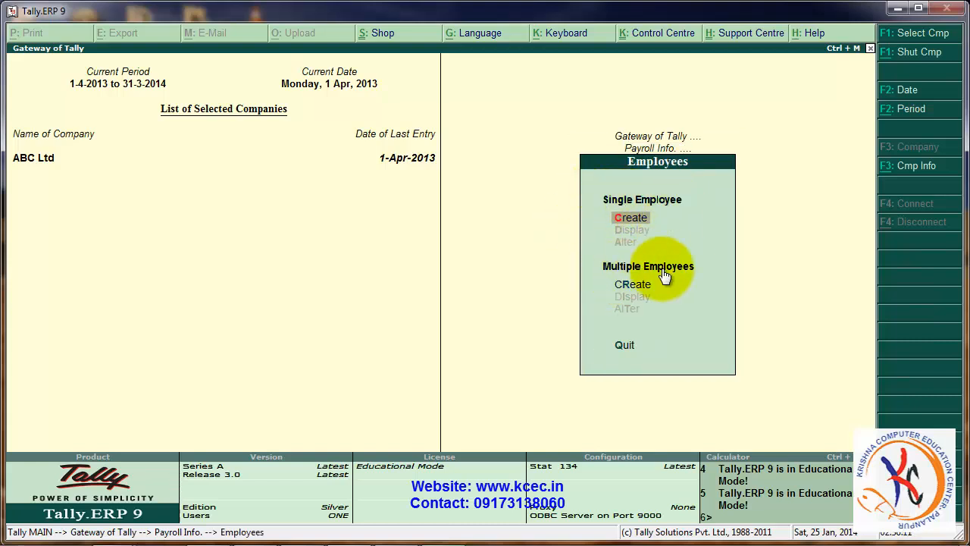
pyautogui.click(646, 221)
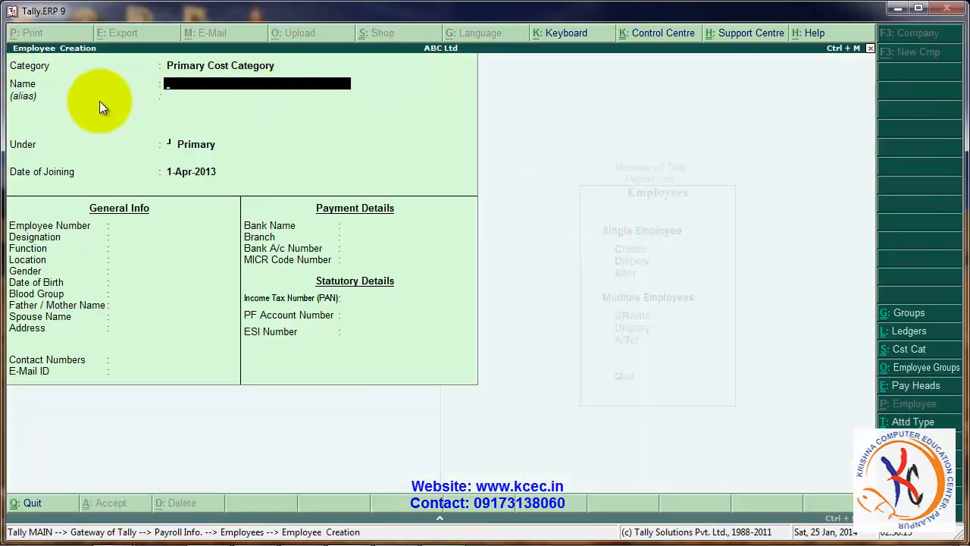
pyautogui.press('BackSpace')
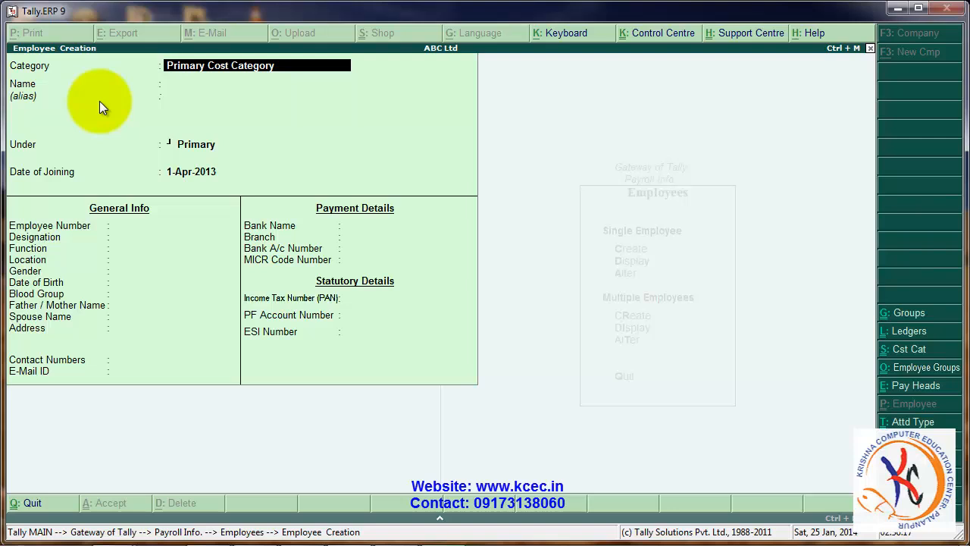
pyautogui.write('D')
pyautogui.press('Return')
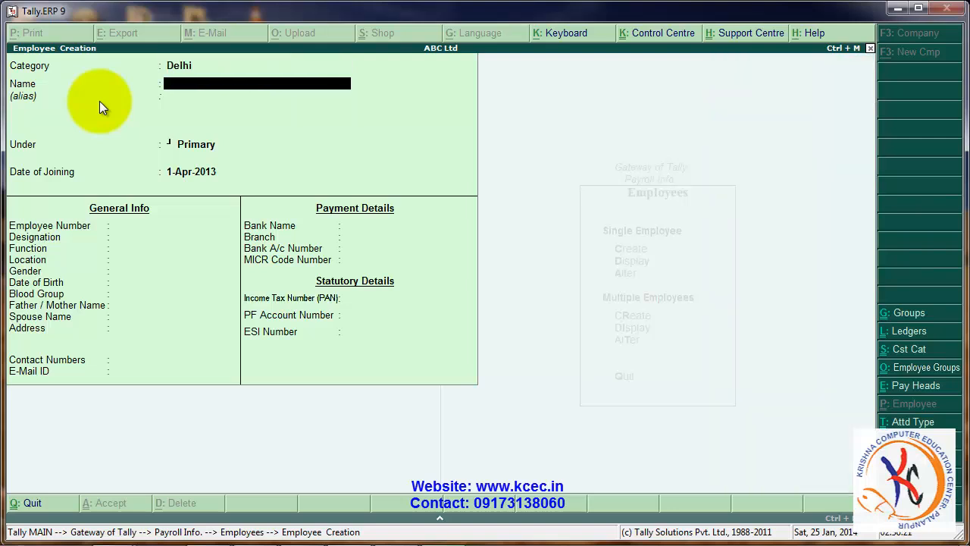
# Enter the employee's name without an alias and place the employee under the Production group
pyautogui.write('Mr.Sharma')
pyautogui.press('Return')
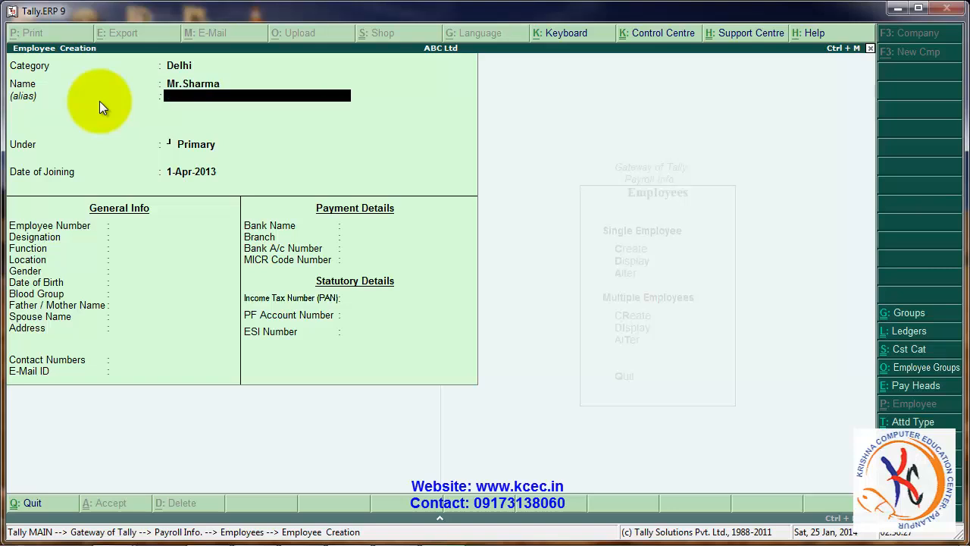
pyautogui.press('Return')
pyautogui.press('Down')
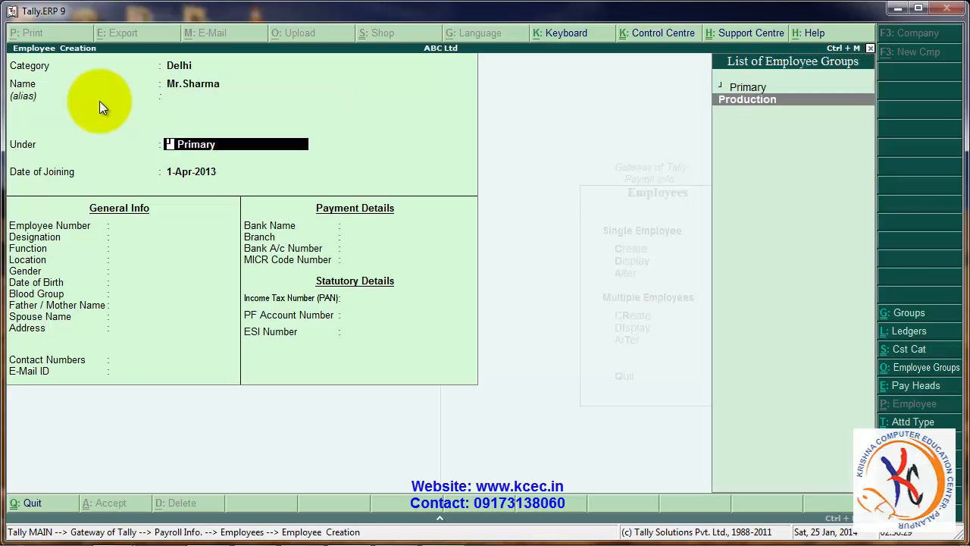
pyautogui.press('Return')
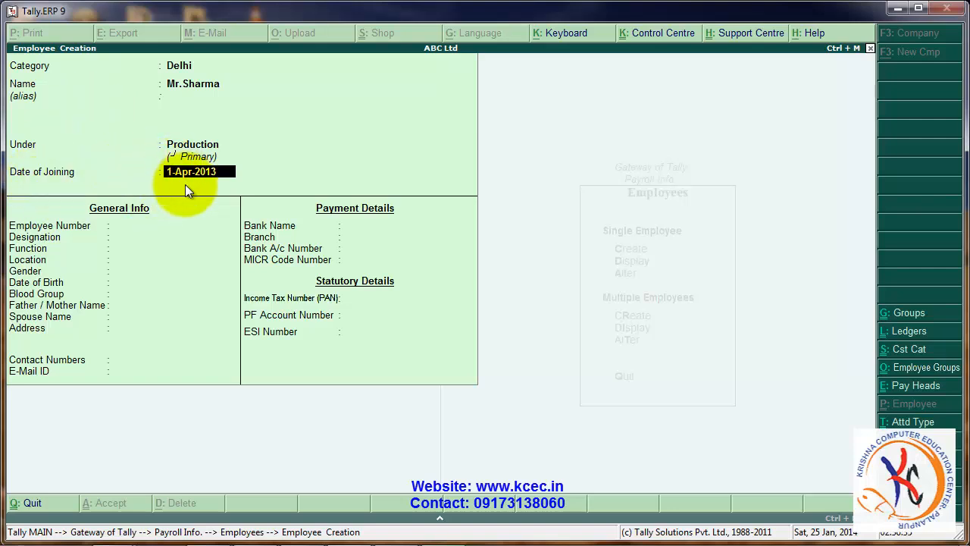
# Set the date of joining to 1-Oct-2013, fill in the employee number and enter Manager as the designation
pyautogui.write('10/2013')
pyautogui.press('Return')
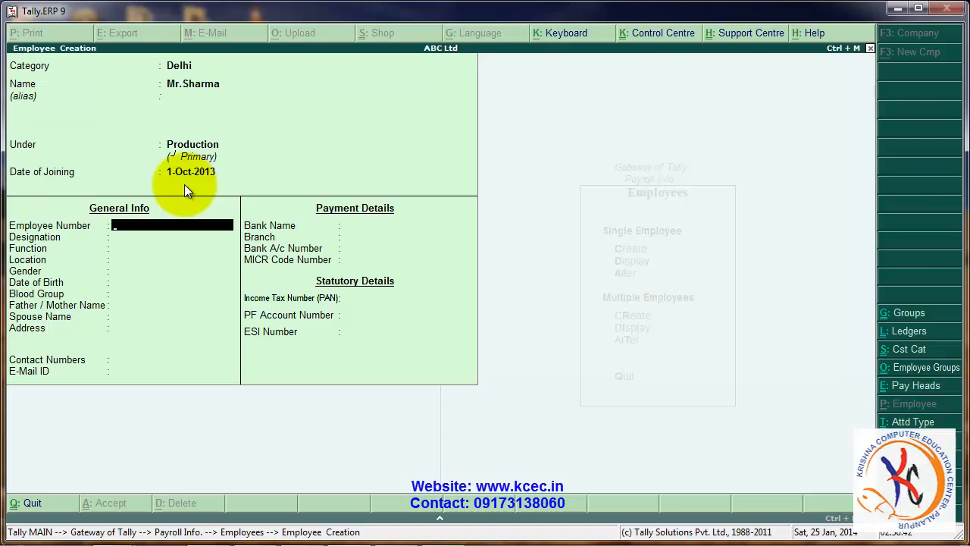
pyautogui.write('258')
pyautogui.press('Return')
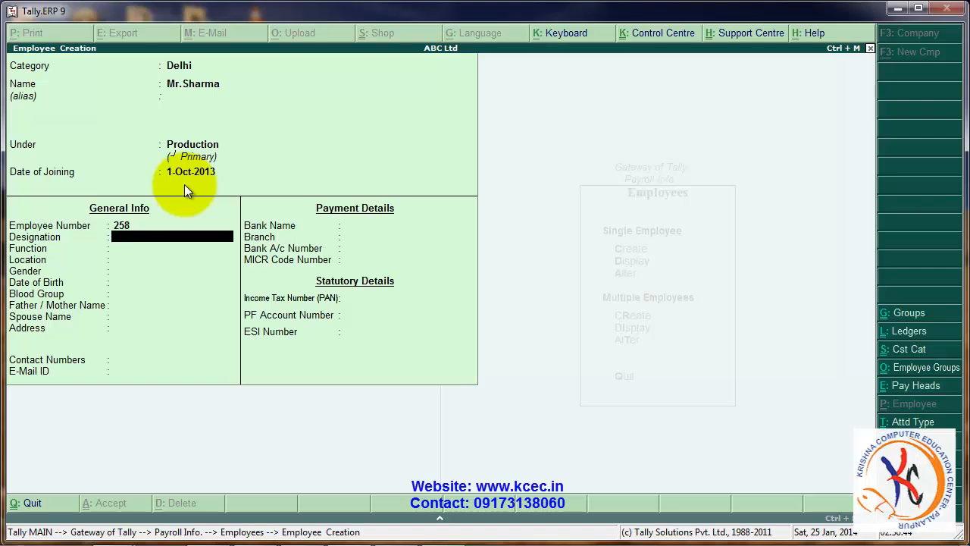
pyautogui.write('Manager')
pyautogui.press('Return')
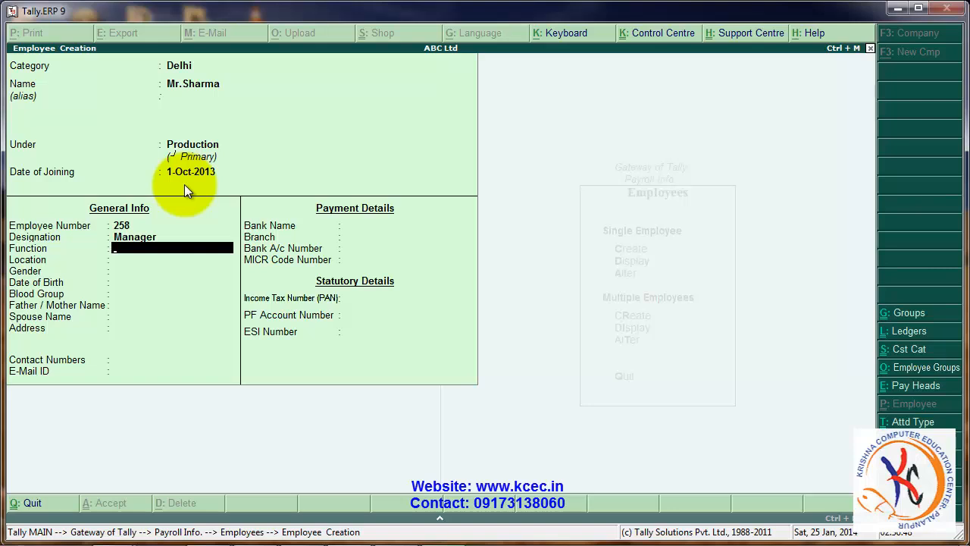
# Set the employee's gender to Male and blood group to Unknown, leaving the remaining general information blank
pyautogui.press('Return')
pyautogui.press('Return')
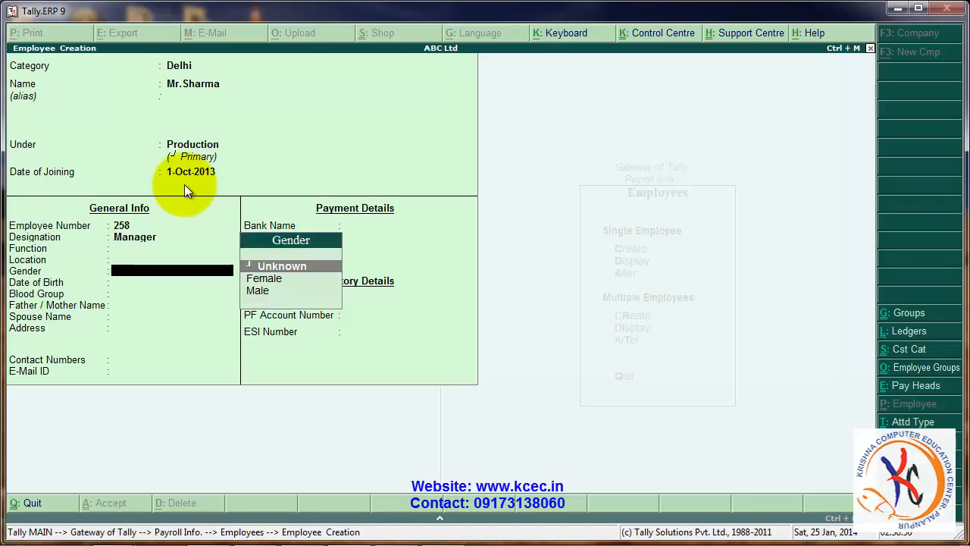
pyautogui.press('Down')
pyautogui.press('Down')
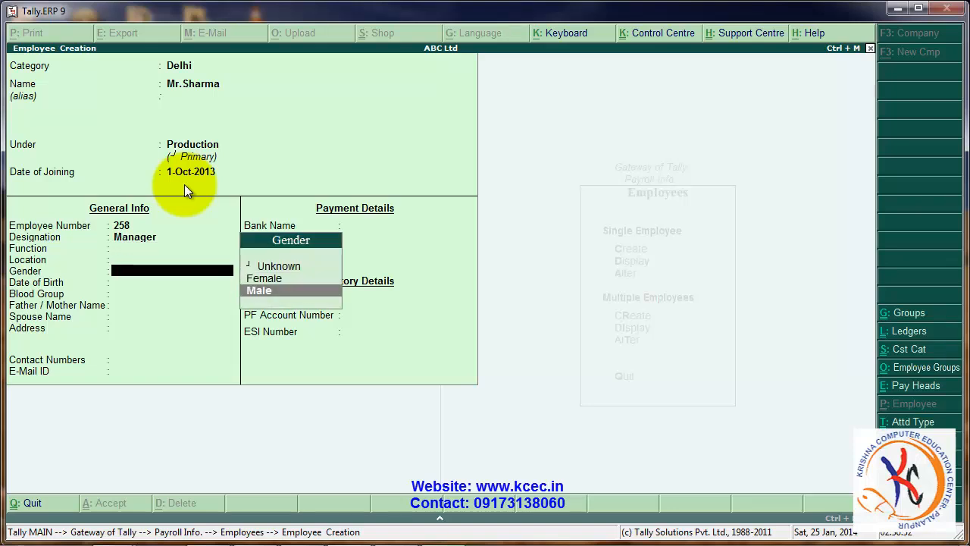
pyautogui.press('Return')
pyautogui.press('Return')
pyautogui.press('Return')
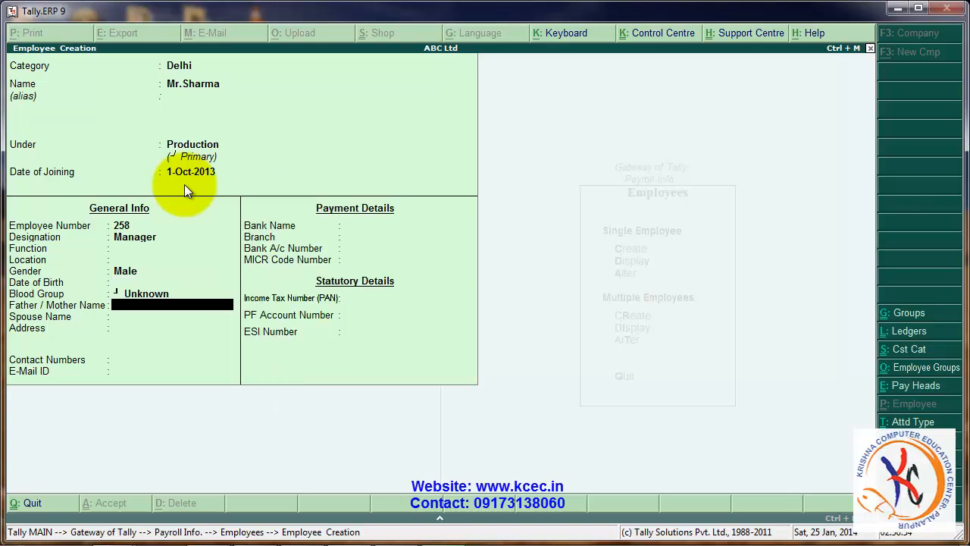
pyautogui.press('Return')
pyautogui.press('Return')
pyautogui.press('Return')
pyautogui.press('Return')
pyautogui.press('Return')
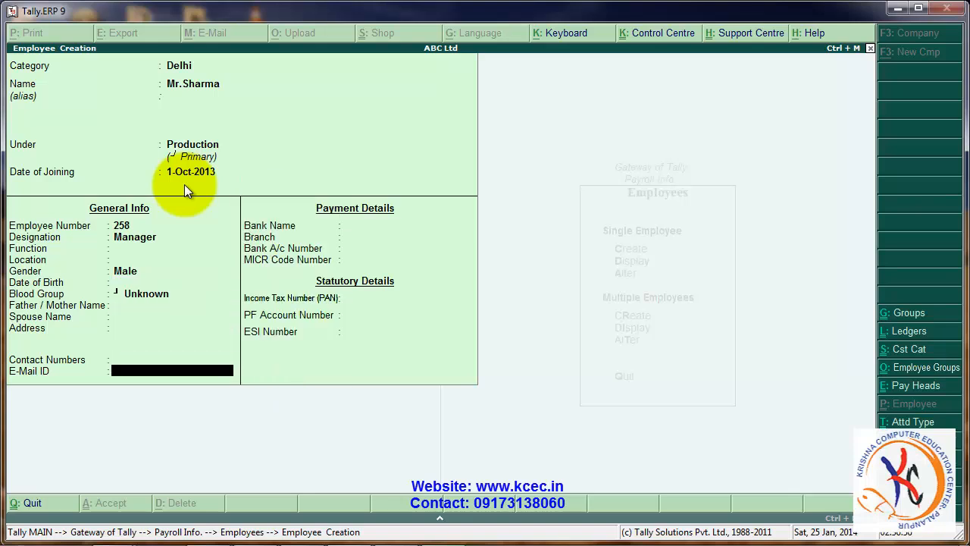
# Enter ICICI A/c as the bank name, leave the other payment and statutory details blank, and save the employee
pyautogui.write('ICIC')
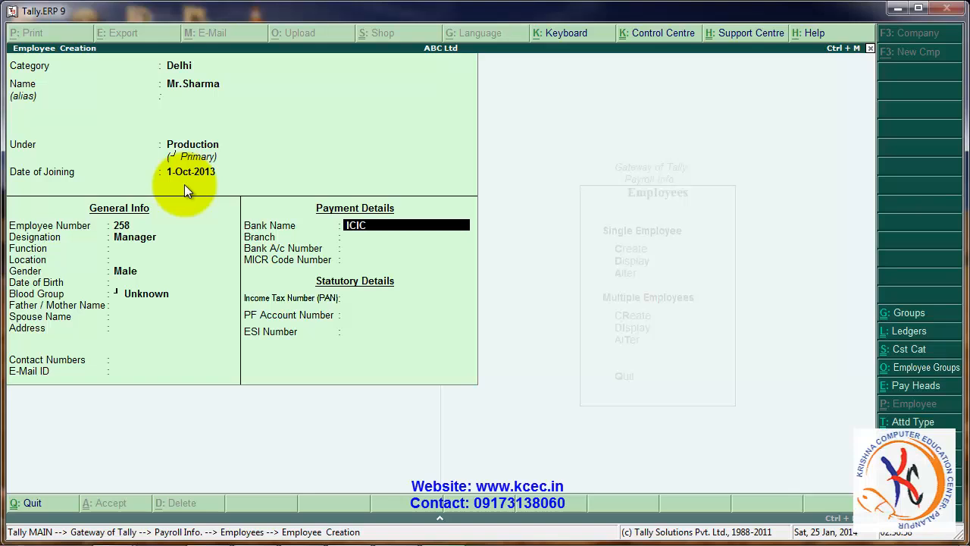
pyautogui.write('I A/c')
pyautogui.press('Return')
pyautogui.press('Return')
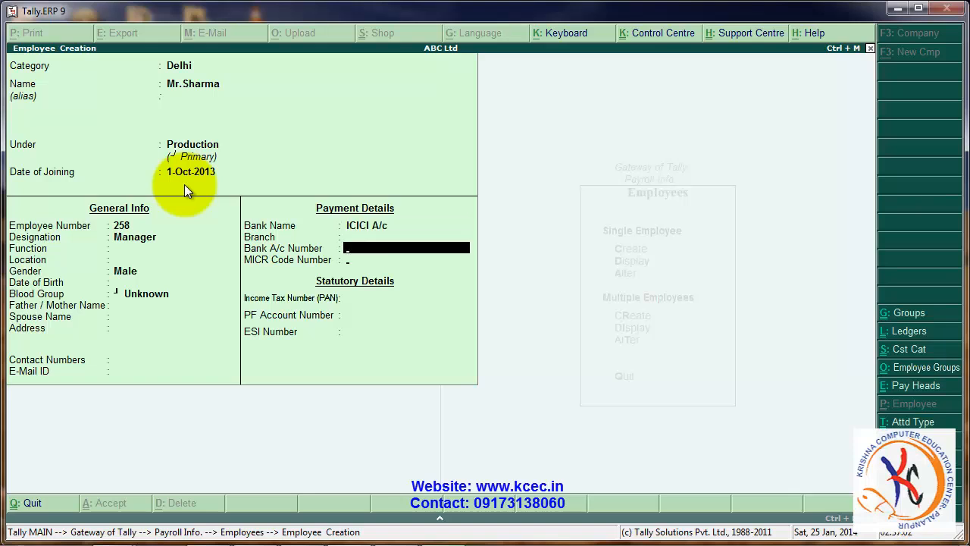
pyautogui.press('Return')
pyautogui.press('Return')
pyautogui.press('Return')
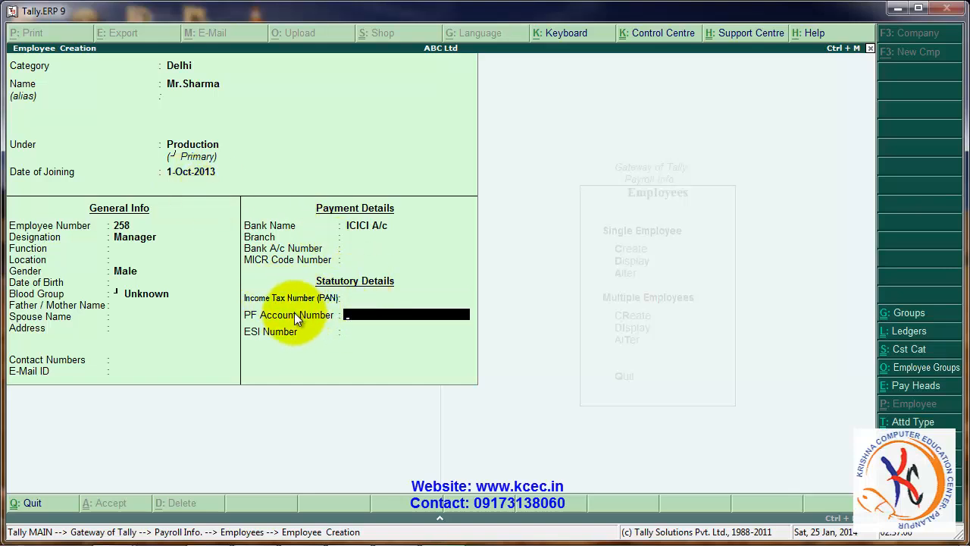
pyautogui.press('Return')
pyautogui.press('Return')
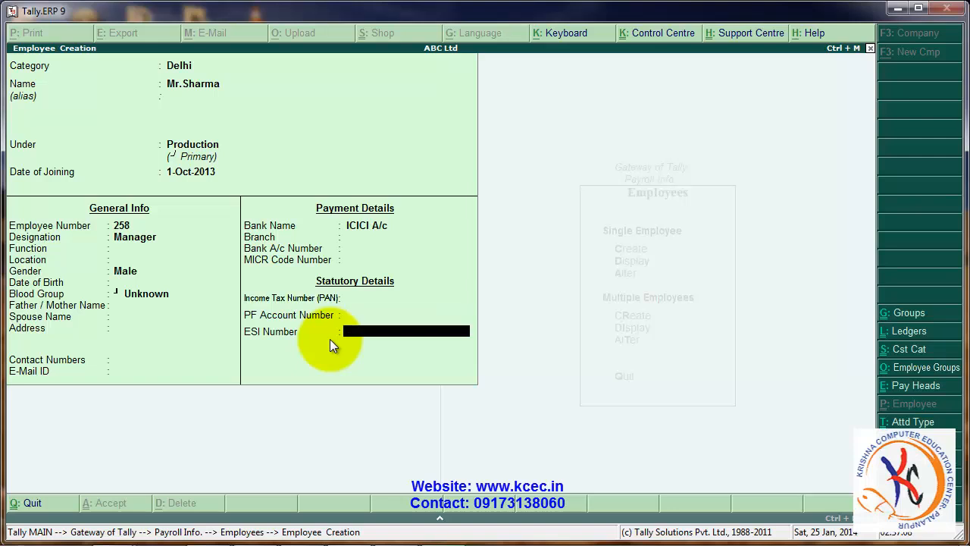
pyautogui.press('Return')
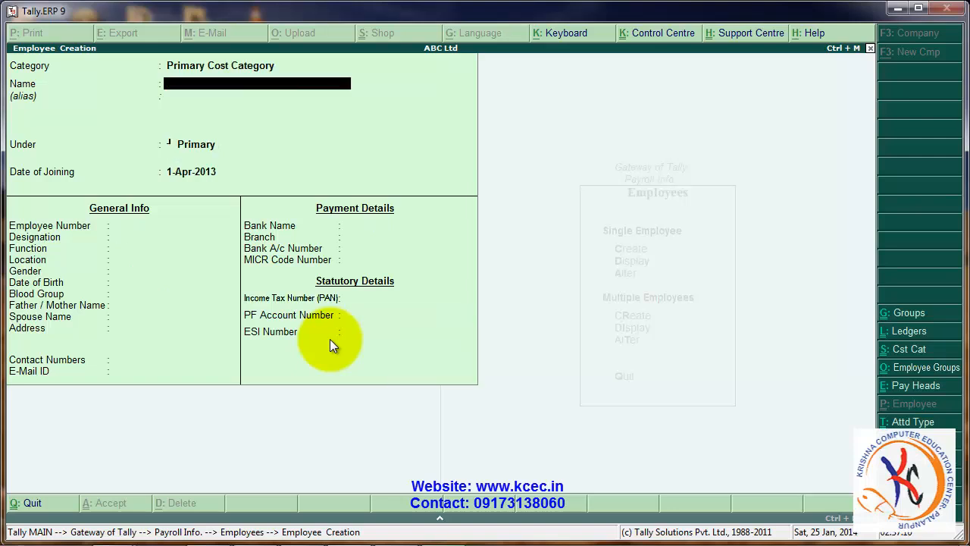
# Start a new employee in the Ahmedabad category, enter the name without an alias and place the employee under the Sales group
pyautogui.press('Up')
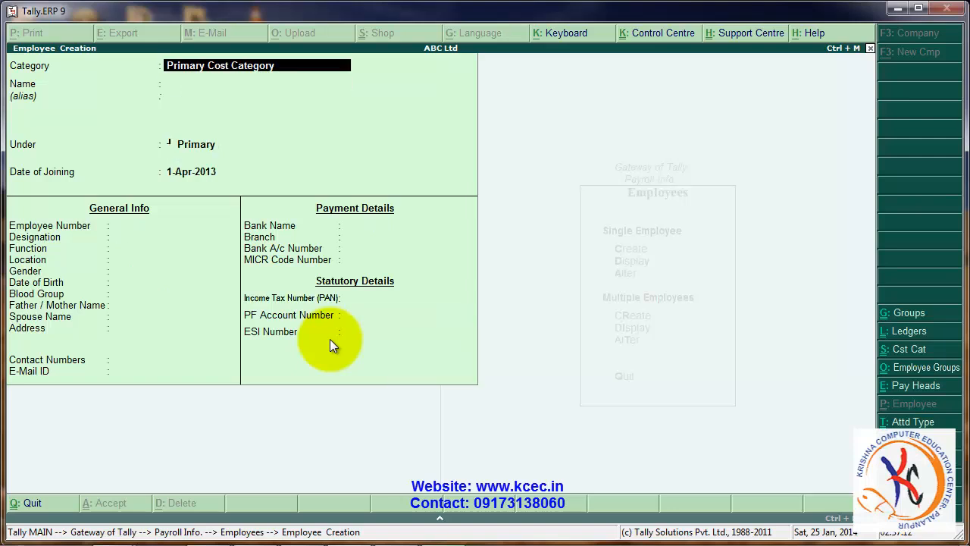
pyautogui.write('A')
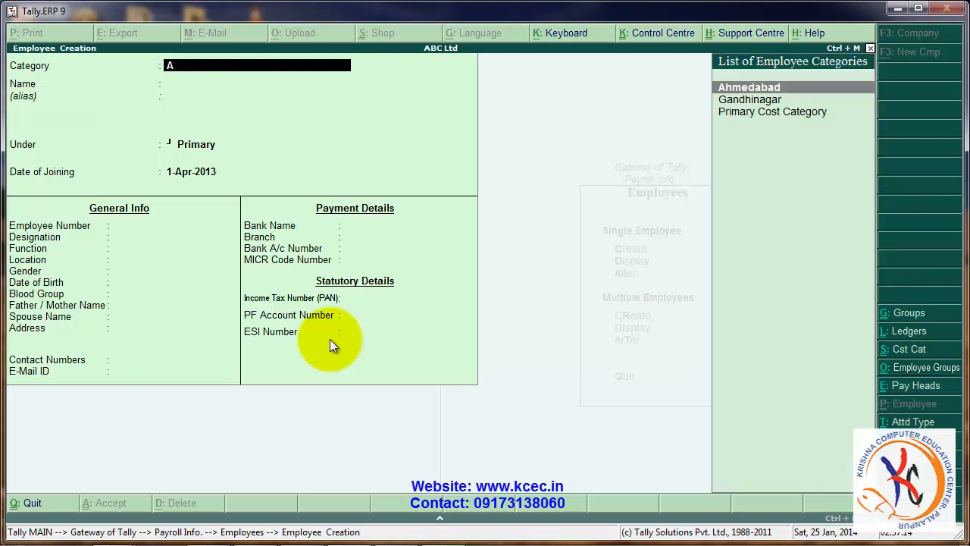
pyautogui.press('Return')
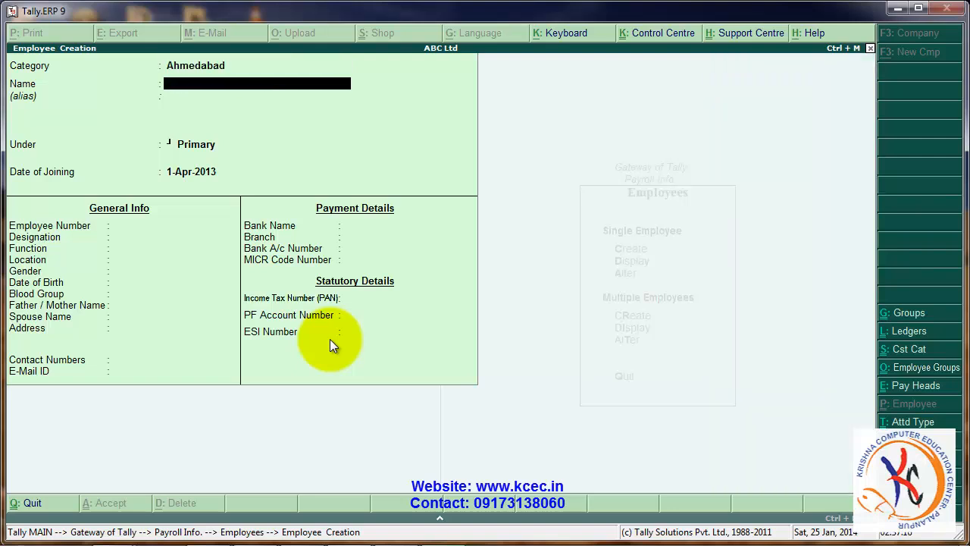
pyautogui.write('Mr. J.K Shah')
pyautogui.press('Return')
pyautogui.press('Return')
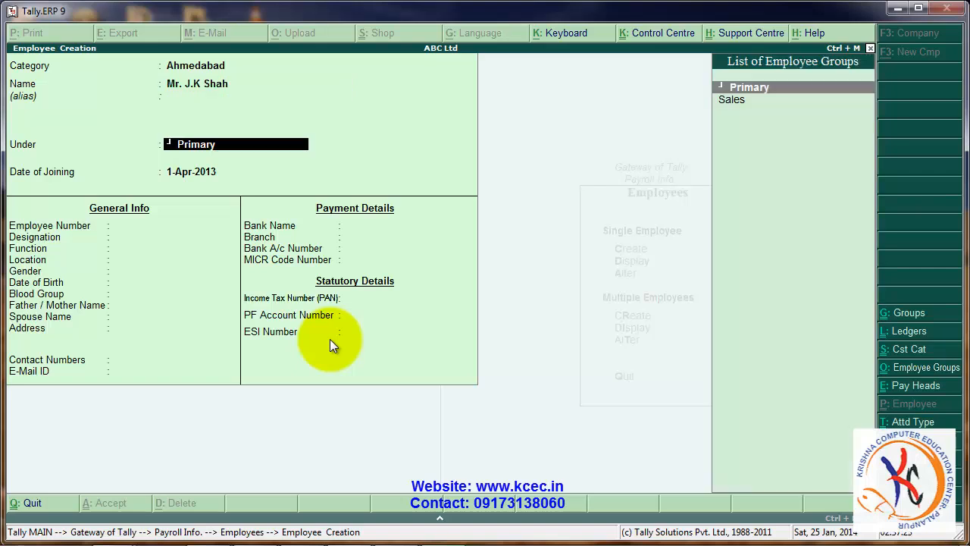
pyautogui.press('Down')
pyautogui.press('Return')
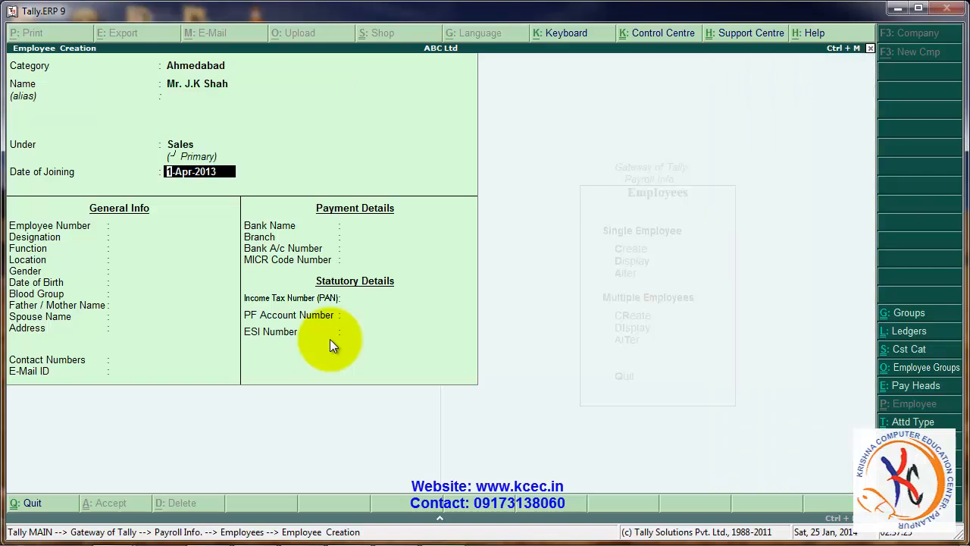
# Set the date of joining to 1-Oct-2013, fill in the employee number and enter Sales Manager as the designation
pyautogui.write('1/10/2013')
pyautogui.press('Return')
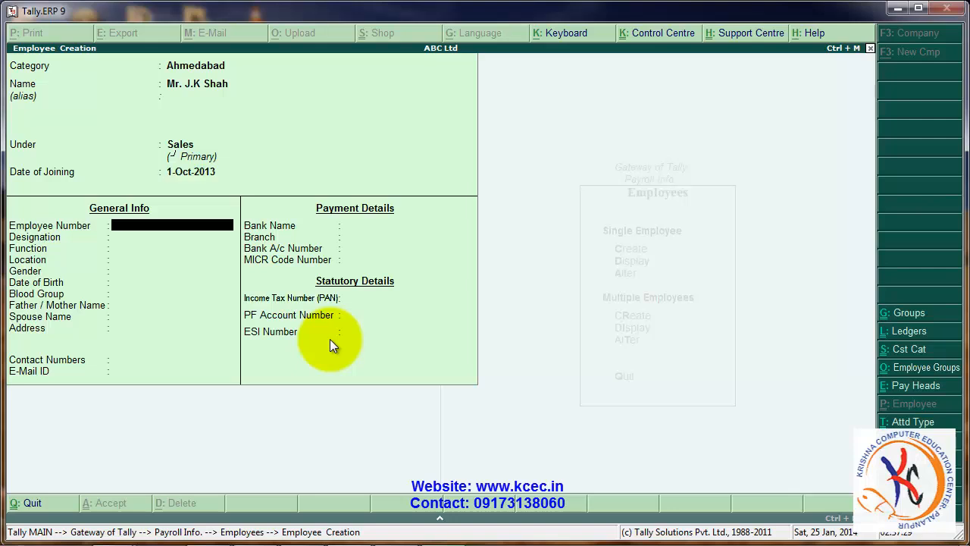
pyautogui.write('487')
pyautogui.press('Return')
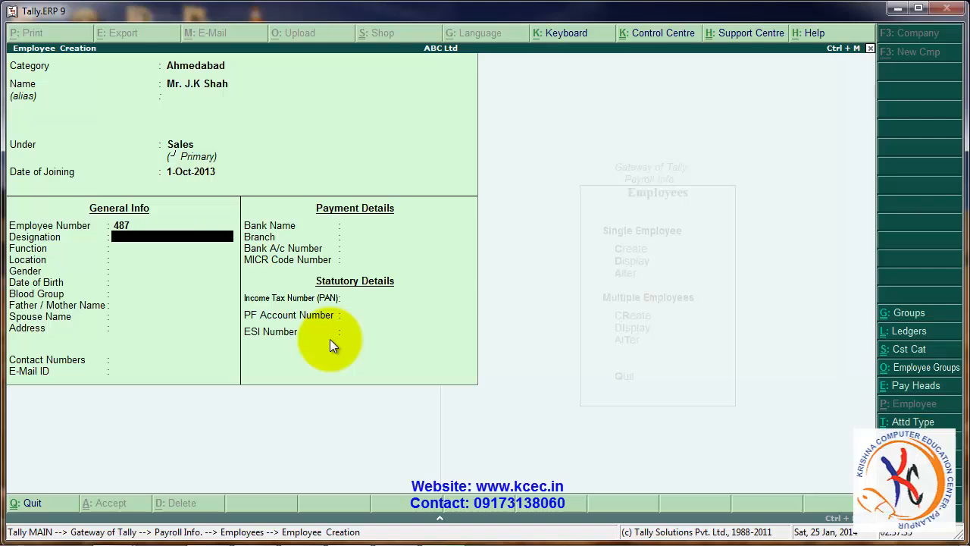
pyautogui.write('Sales Manager')
pyautogui.press('Return')
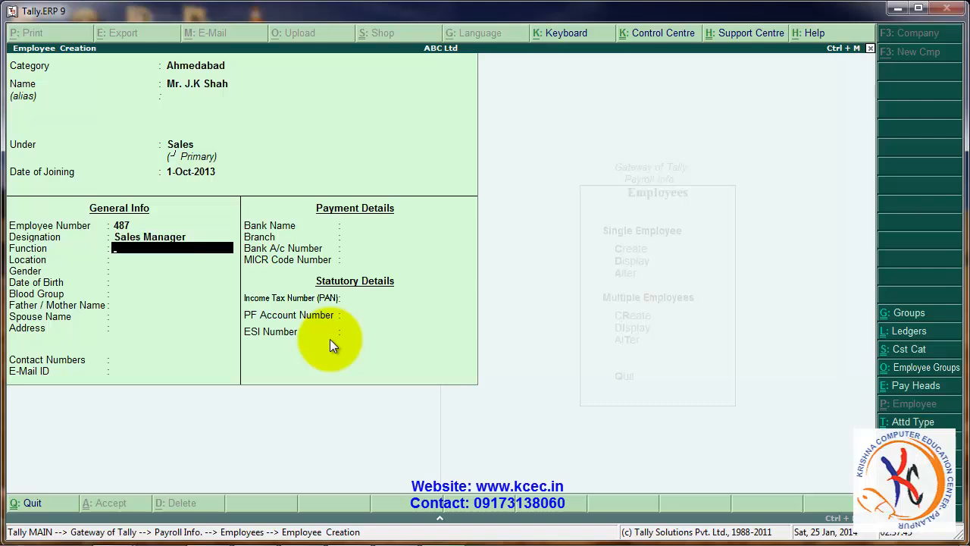
# Set the Sales employee's gender to Male and blood group to Unknown, leaving the remaining general information blank
pyautogui.press('Return')
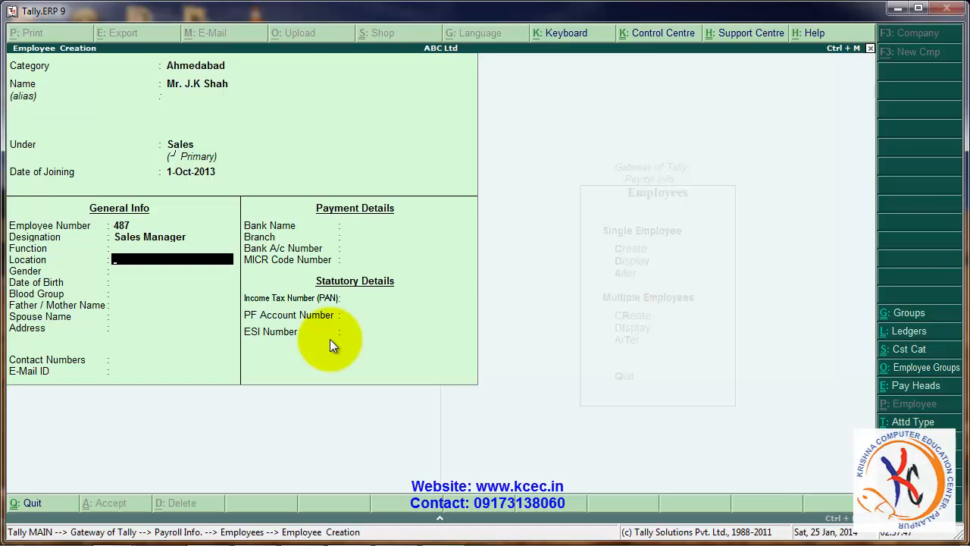
pyautogui.press('Return')
pyautogui.press('Down')
pyautogui.press('Down')
pyautogui.press('Return')
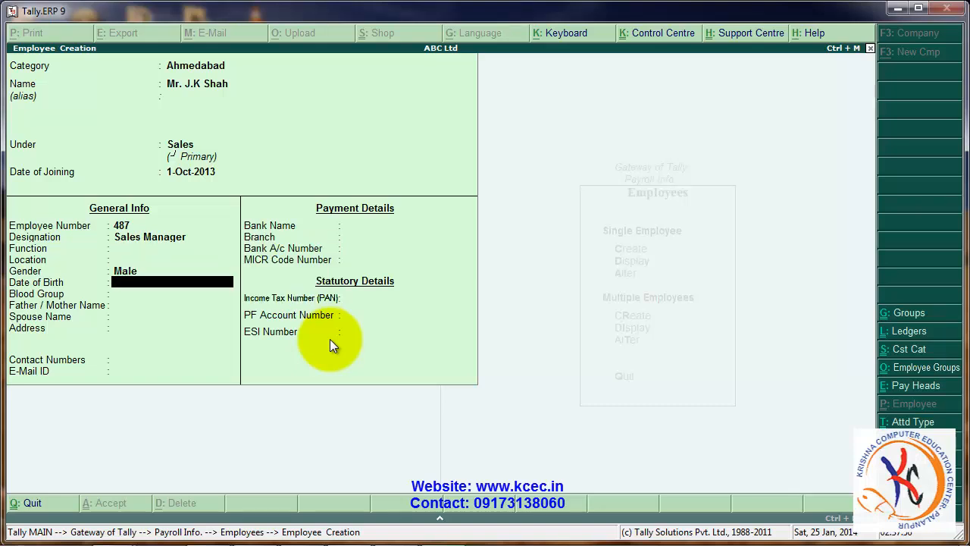
pyautogui.press('Return')
pyautogui.press('Return')
pyautogui.press('Return')
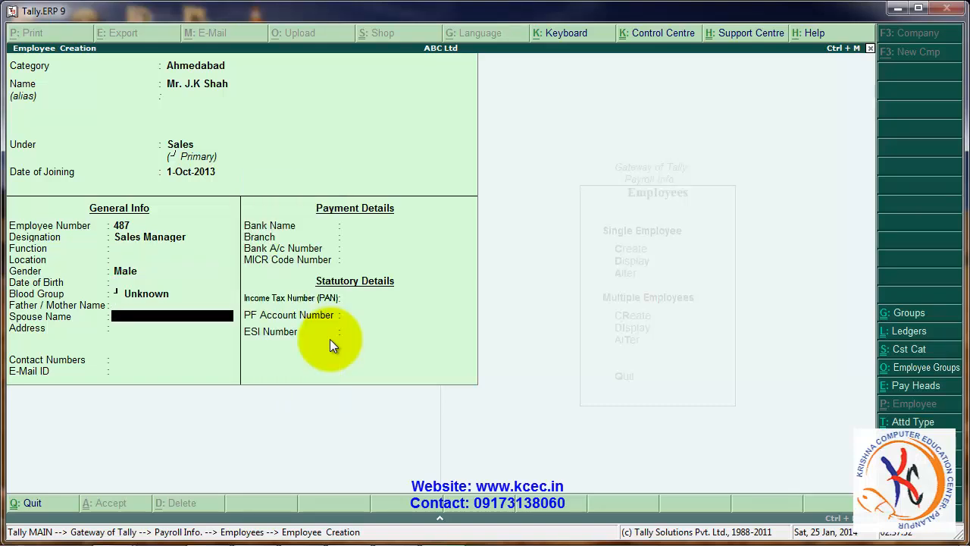
pyautogui.press('Return')
pyautogui.press('Return')
pyautogui.press('Return')
pyautogui.press('Return')
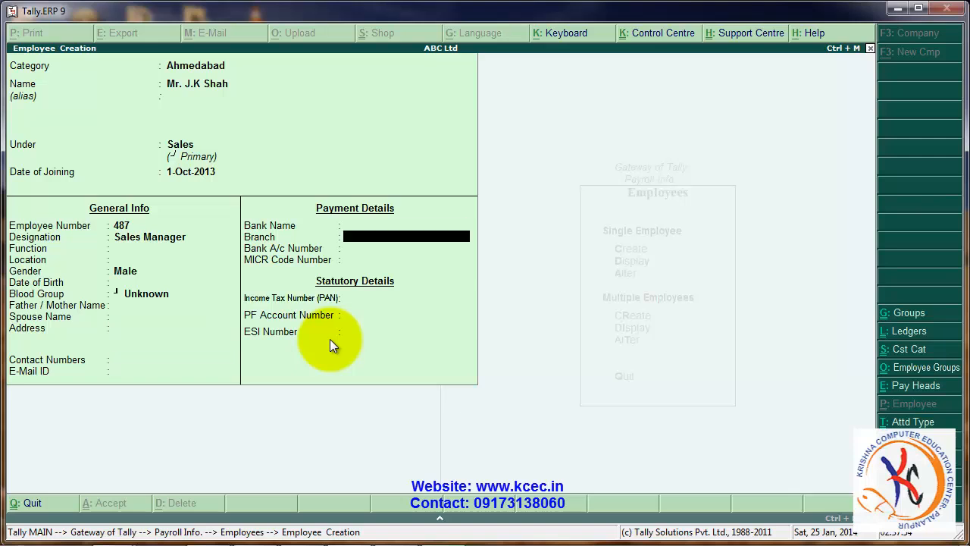
# Enter ICICI A/c as the bank name, leave the other payment and statutory details blank, and save the Sales employee
pyautogui.write('ICICI')
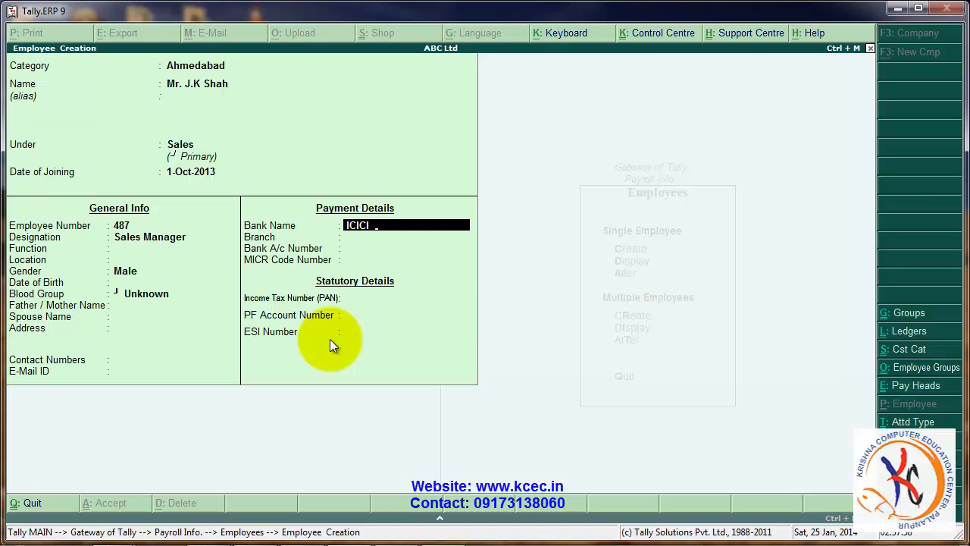
pyautogui.write(' A/c')
pyautogui.press('Return')
pyautogui.press('Return')
pyautogui.press('Return')
pyautogui.press('Return')
pyautogui.press('Return')
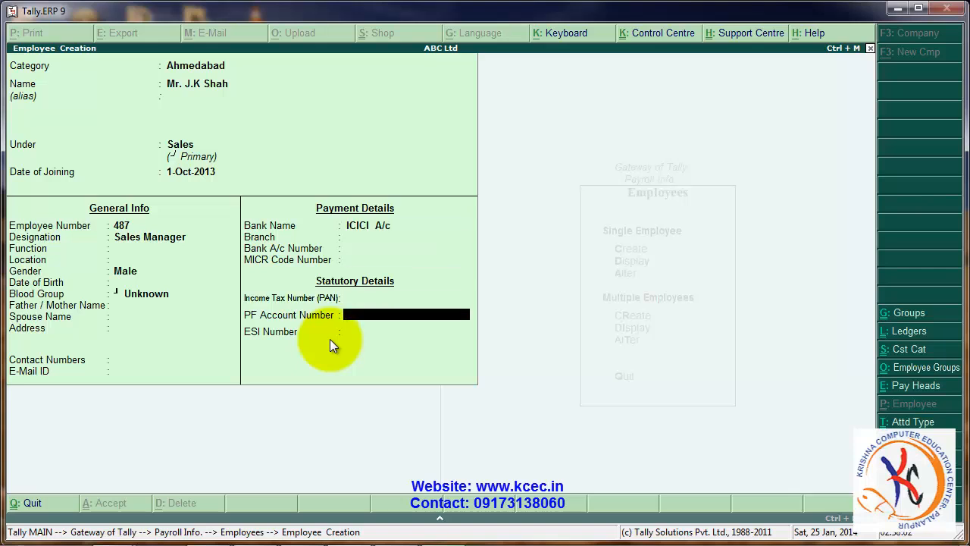
pyautogui.press('Return')
pyautogui.press('Return')
pyautogui.press('Return')
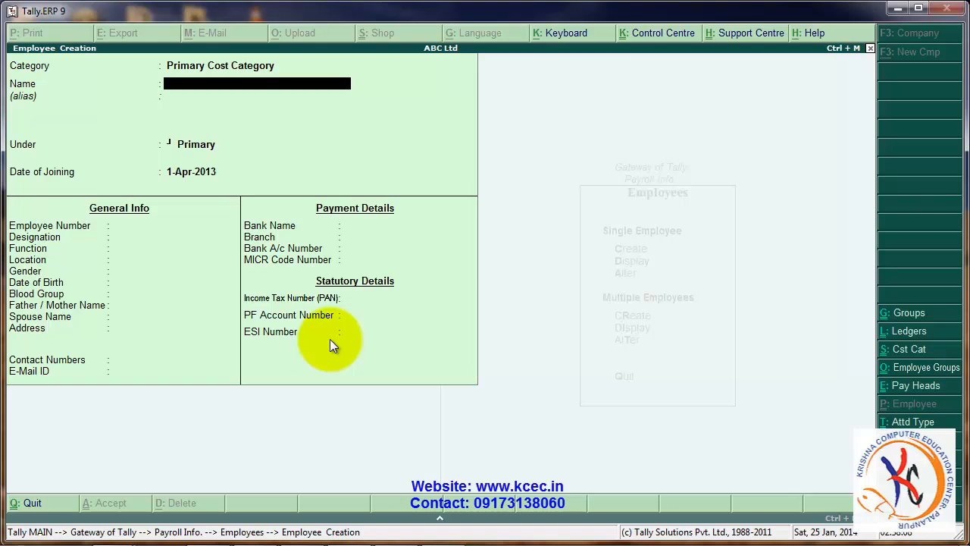
# Start a new employee in the Gandhinagar category, enter the name without an alias and place the employee under the Accounts group
pyautogui.press('BackSpace')
pyautogui.write('G')
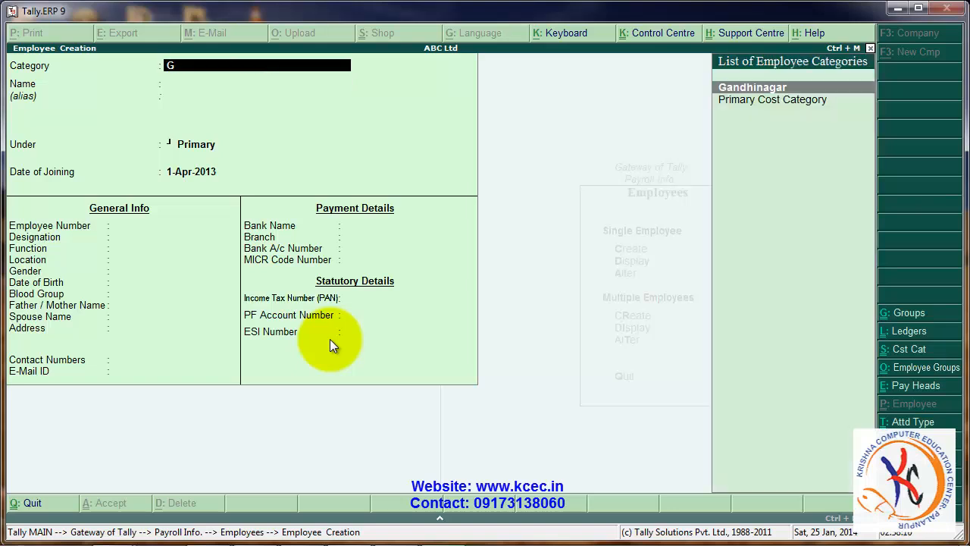
pyautogui.press('Return')
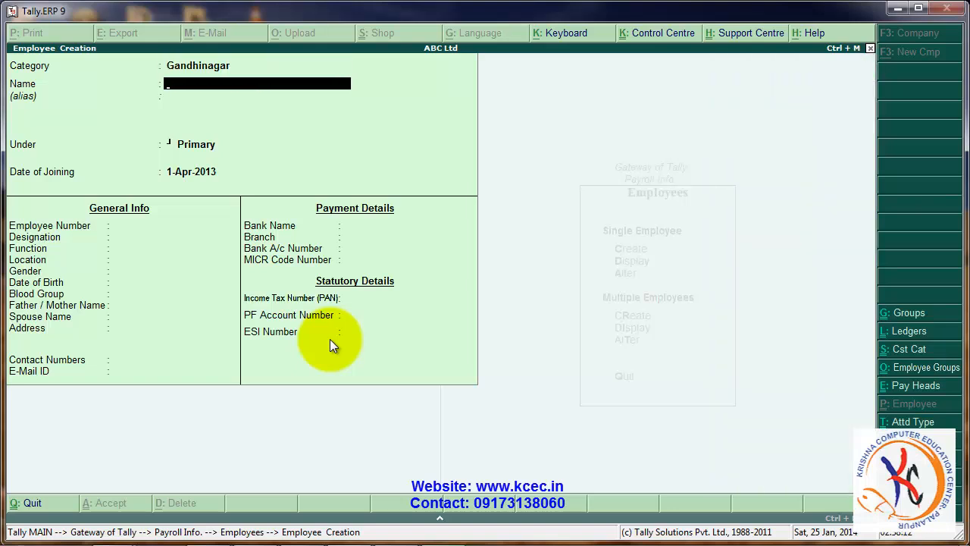
pyautogui.write('Mr.Mayank')
pyautogui.press('Return')
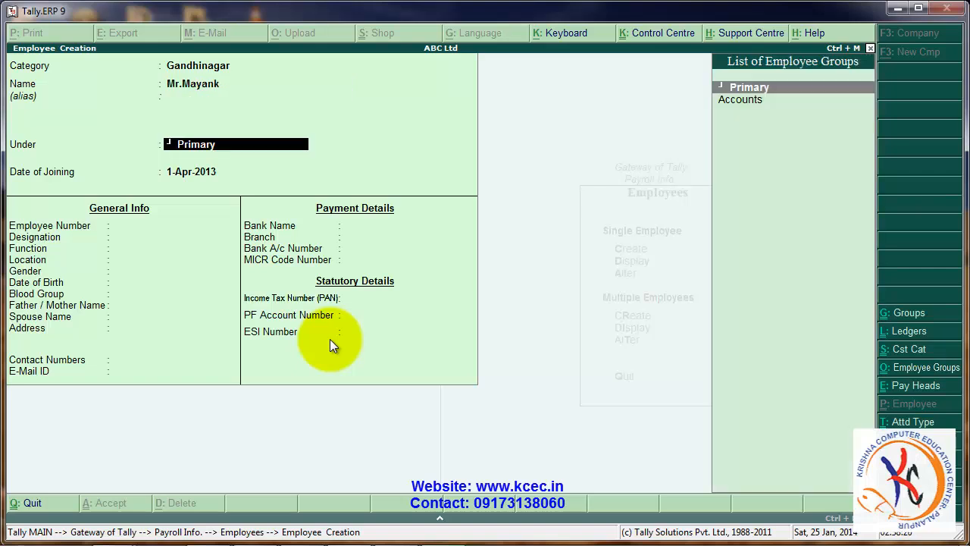
pyautogui.press('Down')
pyautogui.press('Return')
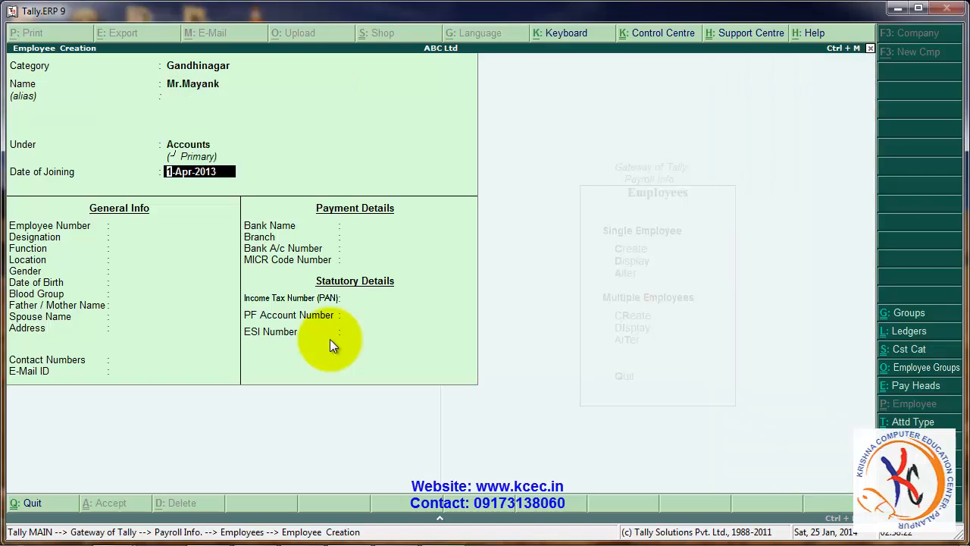
# Accept 1-Apr-2013 as the date of joining, fill in the employee number and enter Account Officer as the designation
pyautogui.press('Return')
pyautogui.write('456')
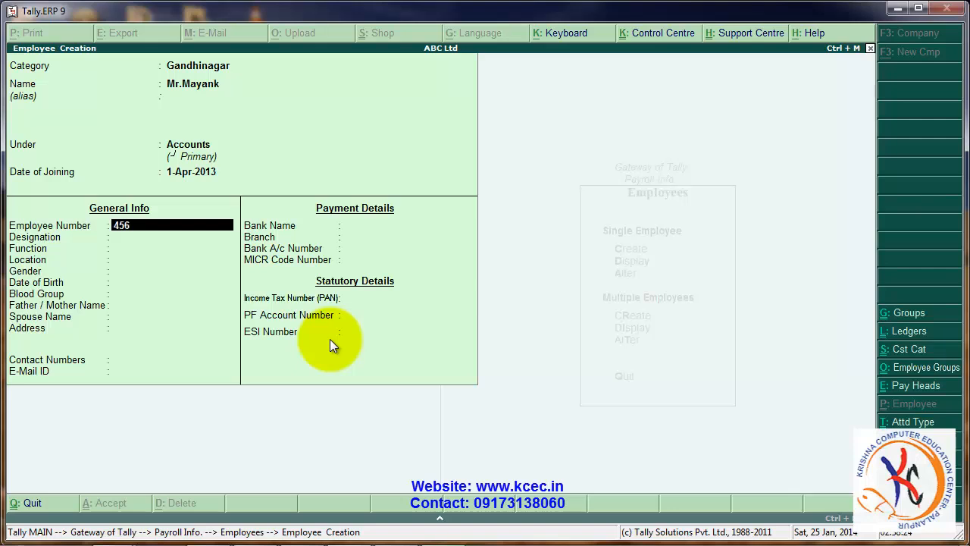
pyautogui.press('Return')
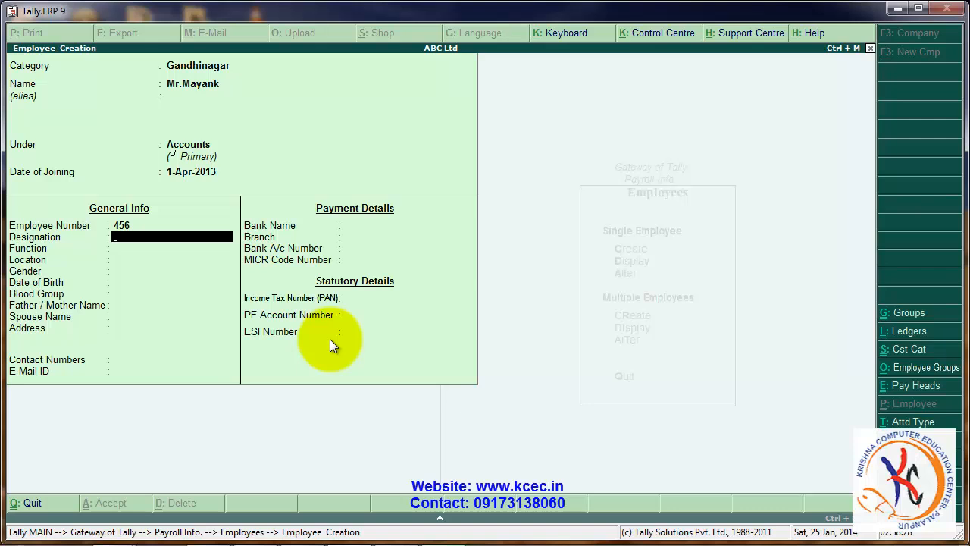
pyautogui.write('Account Officer')
pyautogui.press('Return')
# Set the Accounts employee's gender to Male and blood group to Unknown, leaving the other general information blank
pyautogui.press('Return')
pyautogui.press('Return')
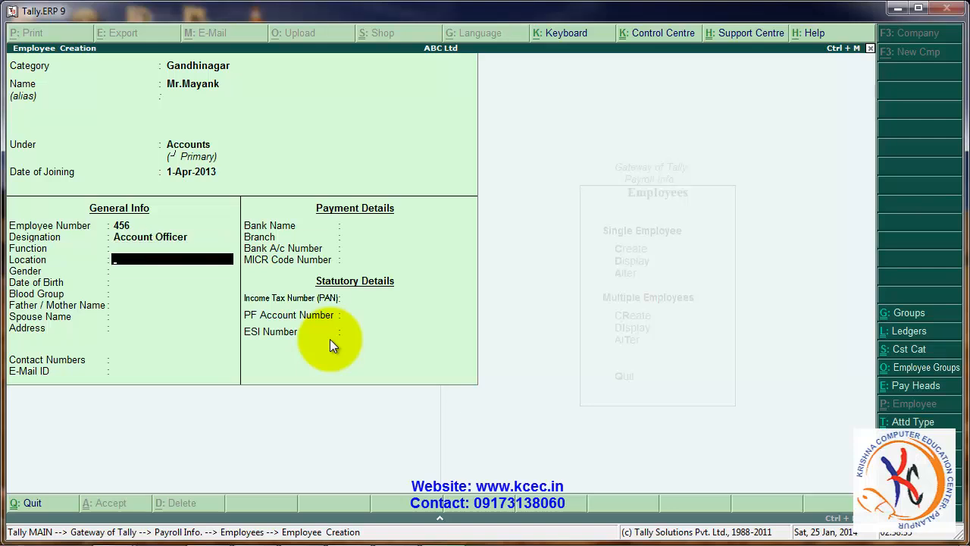
pyautogui.press('Down')
pyautogui.press('Down')
pyautogui.press('Return')
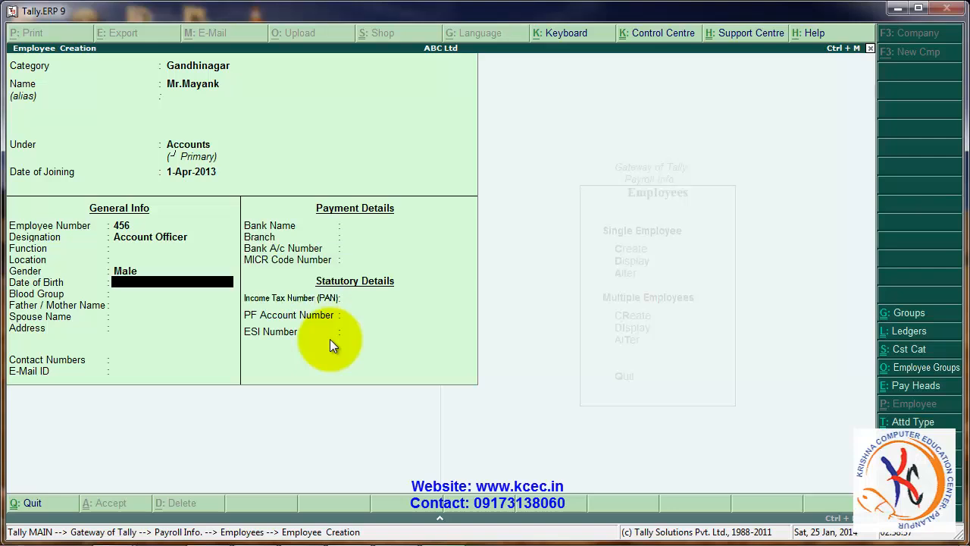
pyautogui.press('Return')
pyautogui.press('Return')
pyautogui.press('Return')
pyautogui.press('Return')
pyautogui.press('Return')
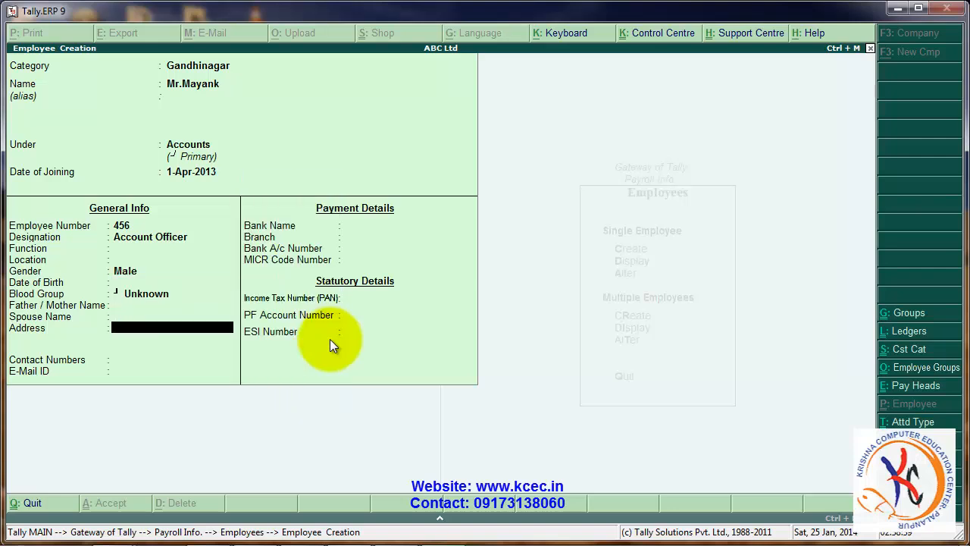
pyautogui.press('Return')
pyautogui.press('Return')
pyautogui.press('Return')
# Leave all payment and statutory details blank, save the Accounts employee and quit employee creation
pyautogui.press('Return')
pyautogui.press('Return')
pyautogui.press('Return')
pyautogui.press('Return')
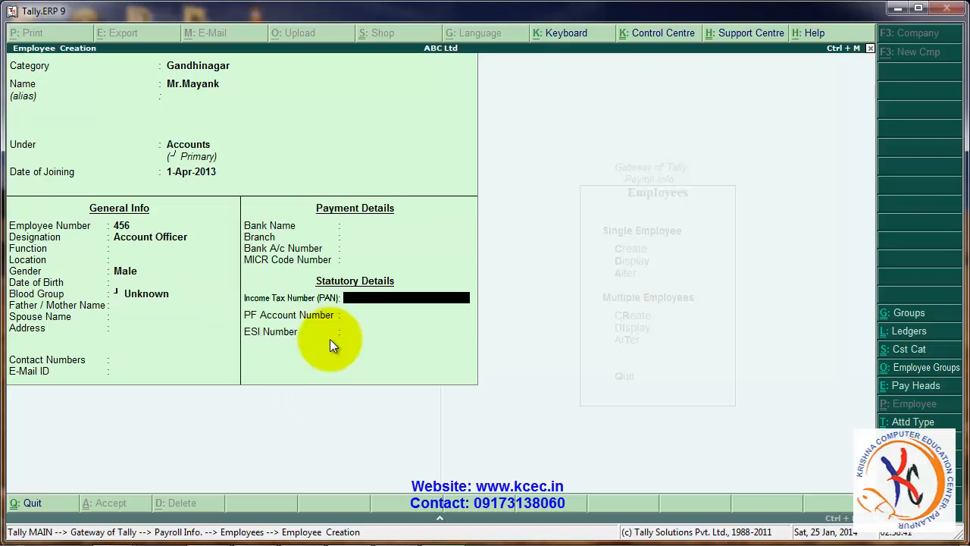
pyautogui.press('Return')
pyautogui.press('Return')
pyautogui.press('Return')
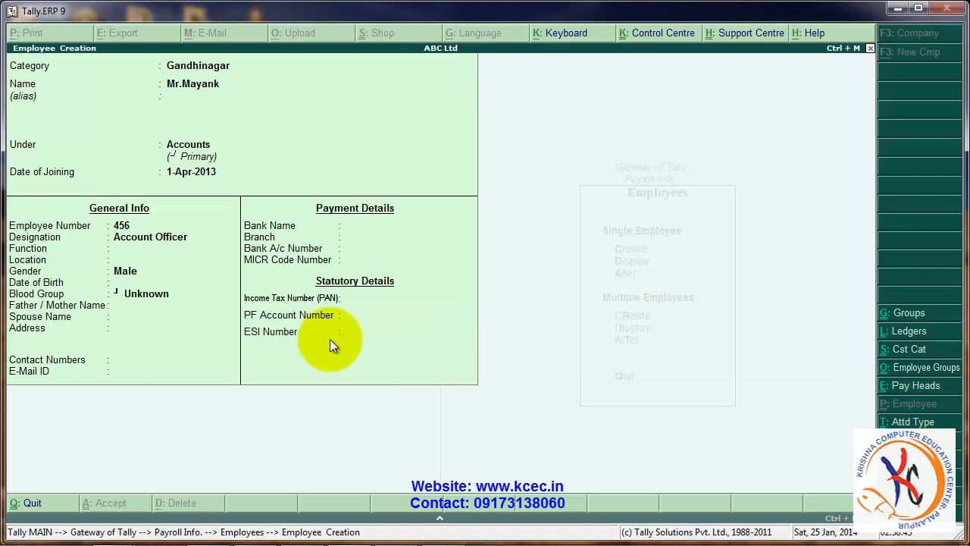
pyautogui.press('Escape')
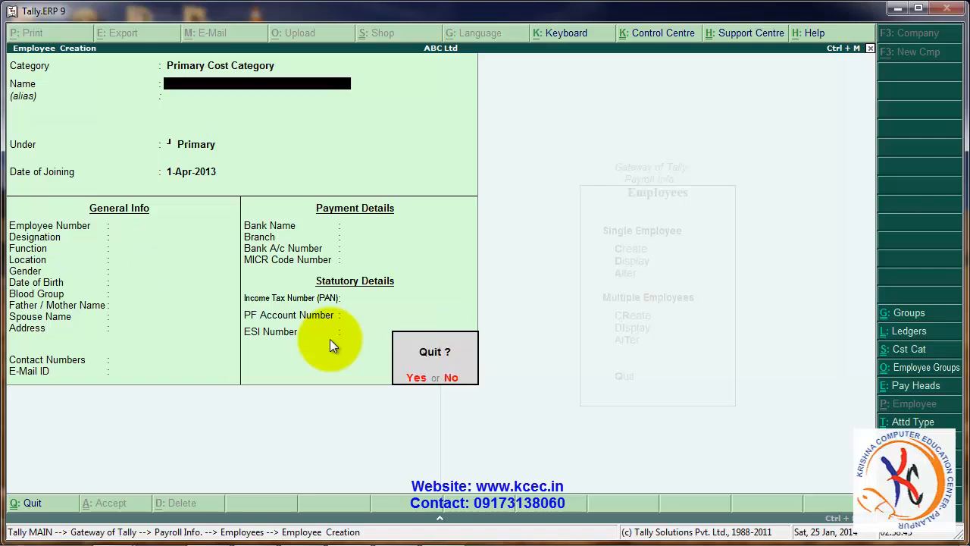
pyautogui.press('Return')
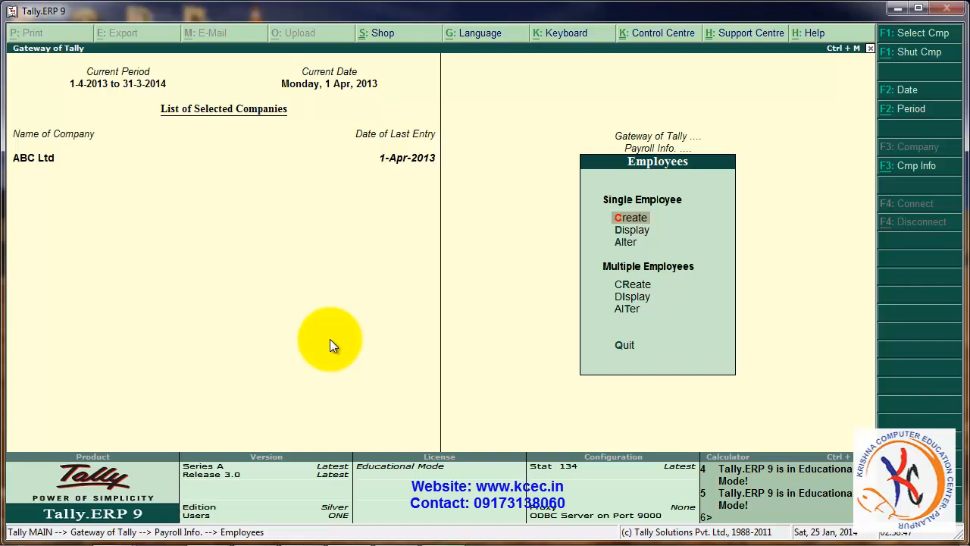
pyautogui.press('Escape')
# Create a simple work unit with symbol hrs., formal name Hours and 0 decimal places
pyautogui.press('Down')
pyautogui.press('Down')
pyautogui.press('Down')
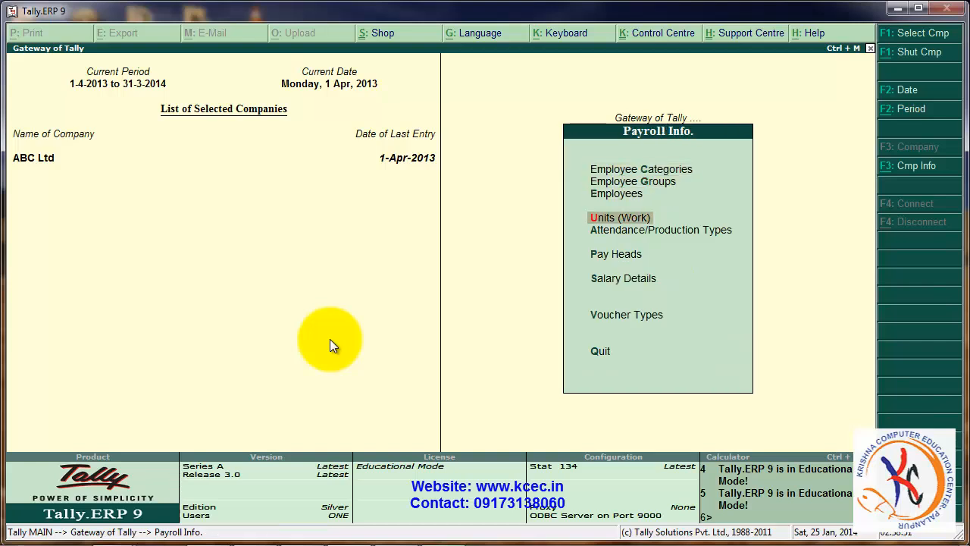
pyautogui.click(616, 220)
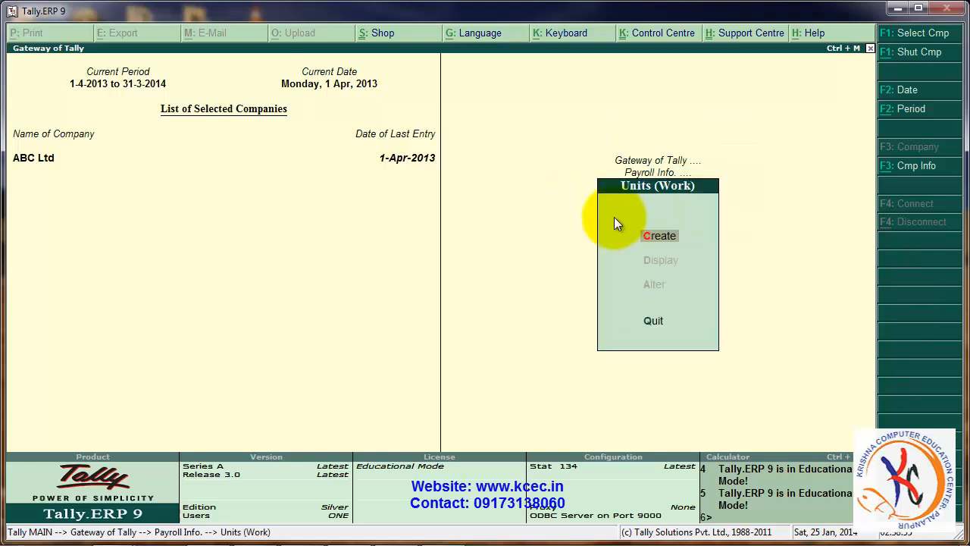
pyautogui.click(664, 250)
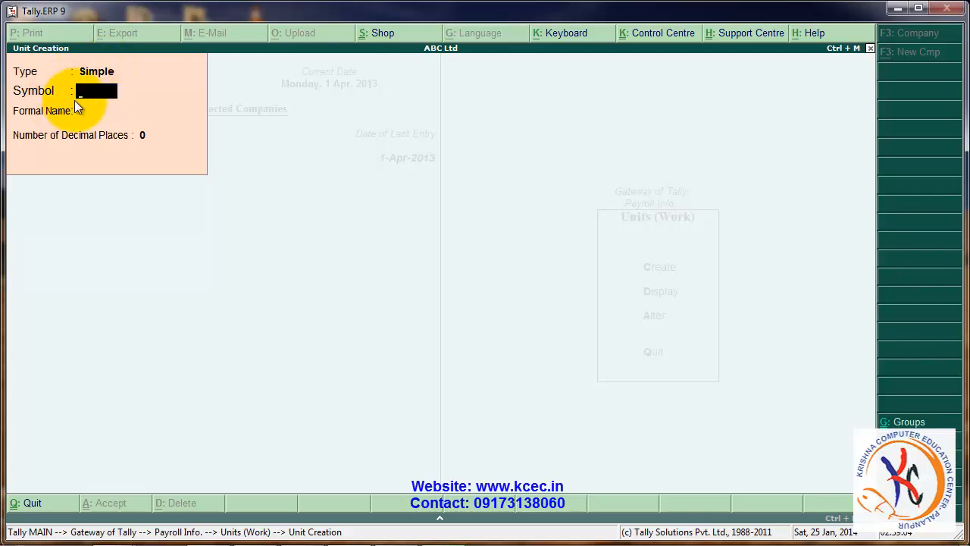
pyautogui.write('hrs.')
pyautogui.press('Return')
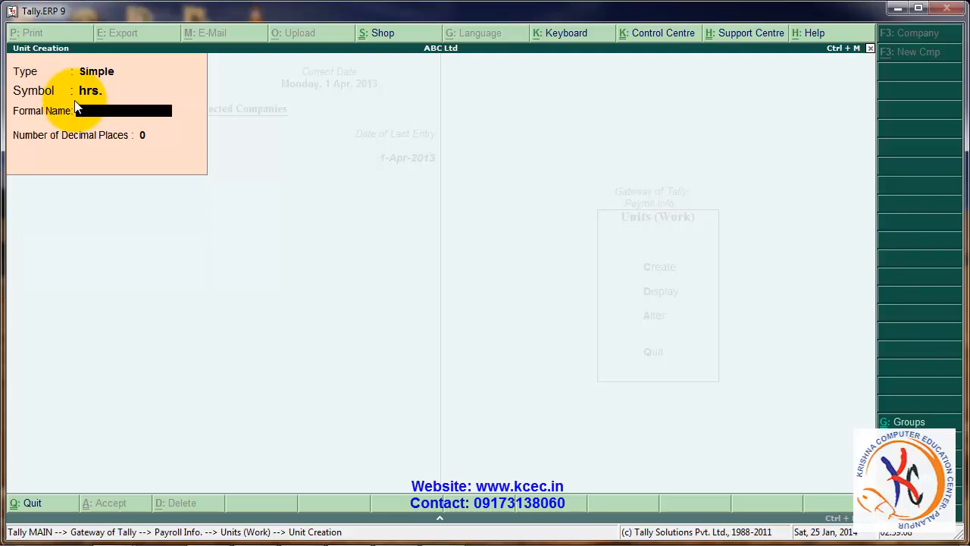
pyautogui.write('Hourse')
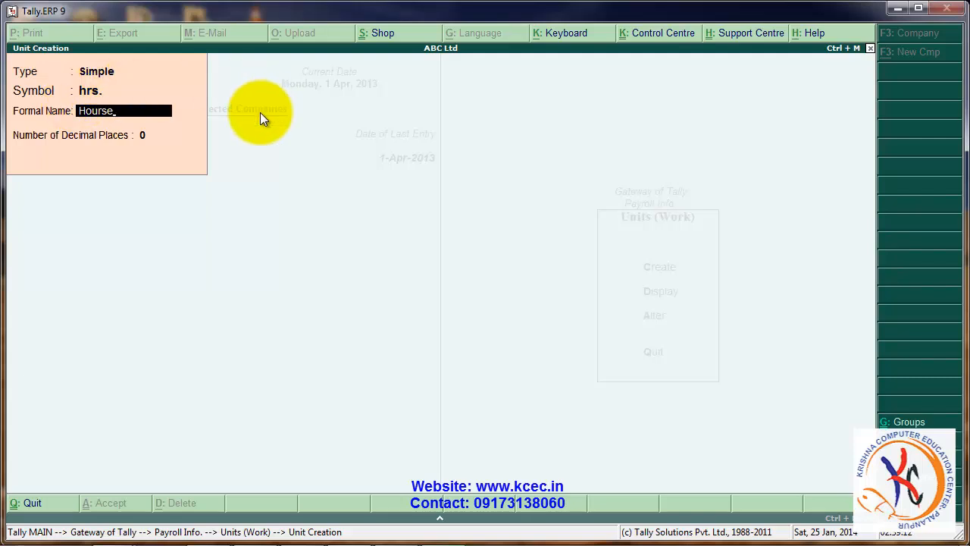
pyautogui.press('BackSpace')
pyautogui.press('BackSpace')
pyautogui.write('s')
pyautogui.press('Return')
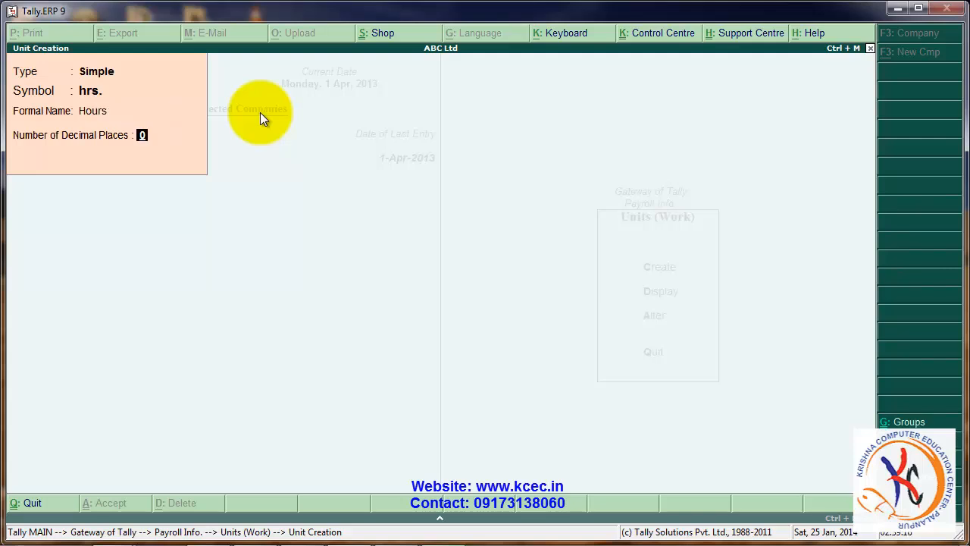
pyautogui.press('Return')
pyautogui.press('Return')
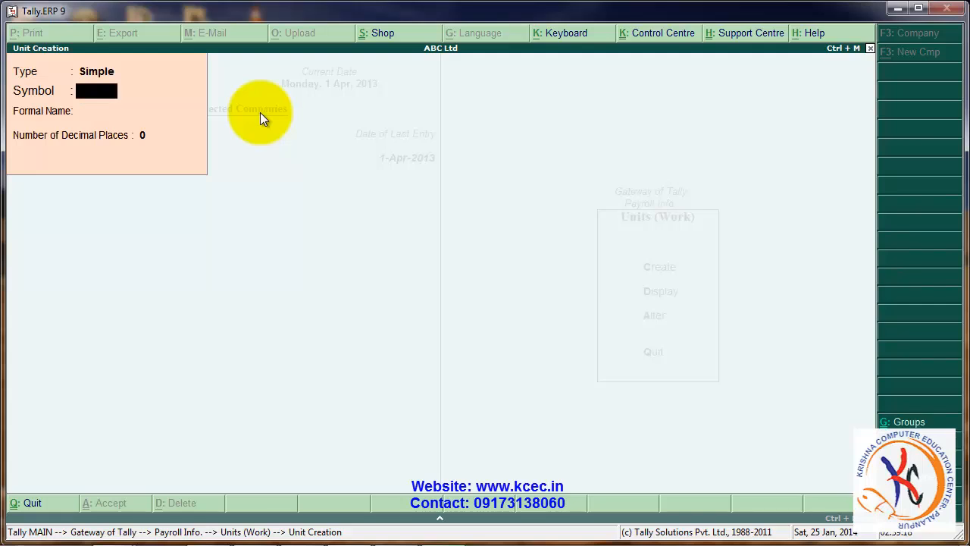
# Create a second simple work unit with symbol Min, formal name Minute and 0 decimal places
pyautogui.write('Min')
pyautogui.press('Return')
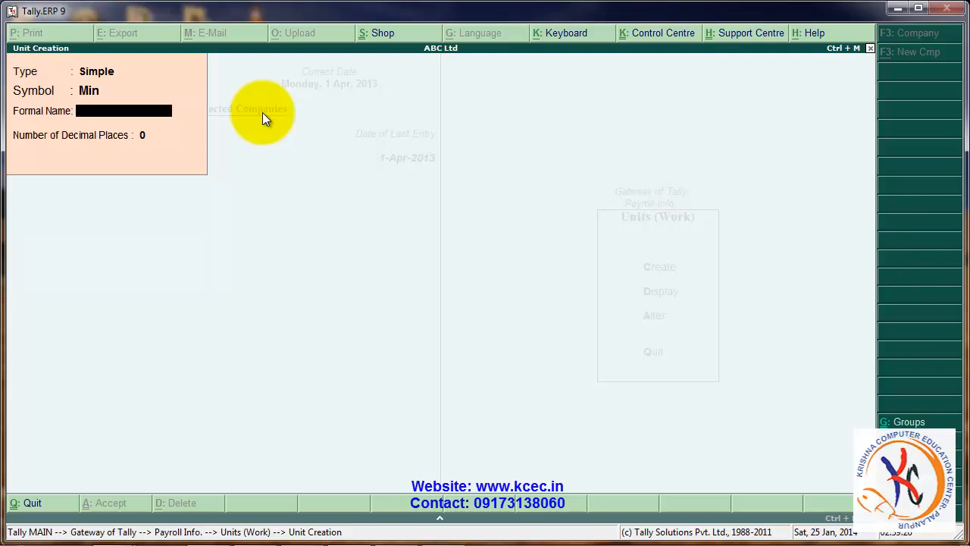
pyautogui.write('Minute')
pyautogui.press('Return')
pyautogui.press('Return')
pyautogui.press('Return')
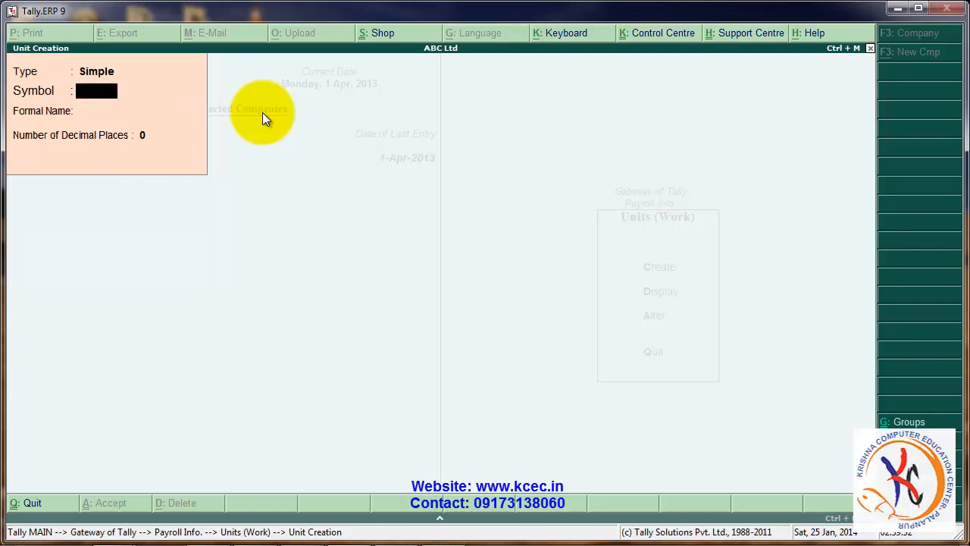
# Quit unit creation, return to the payroll masters and go to Attendance/Production Types
pyautogui.press('Escape')
pyautogui.press('Return')
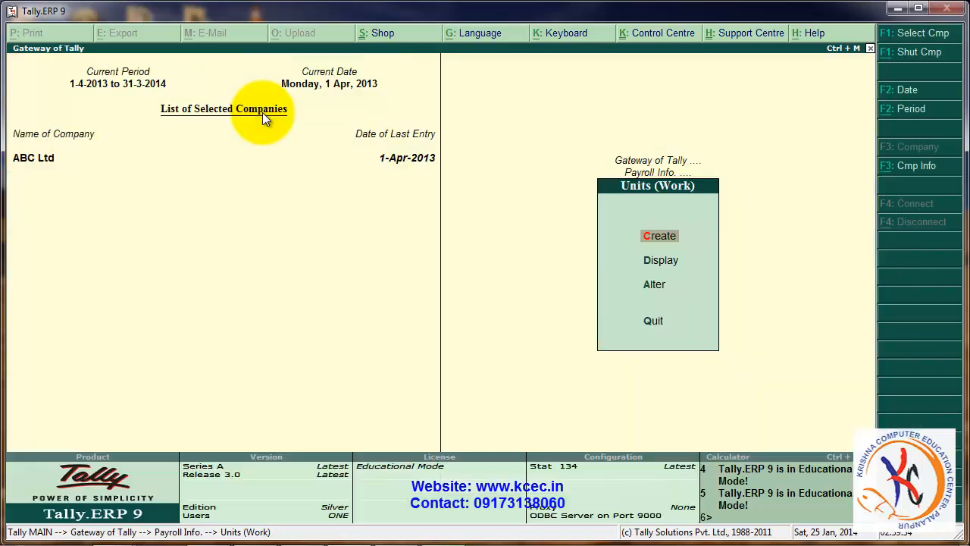
pyautogui.press('Escape')
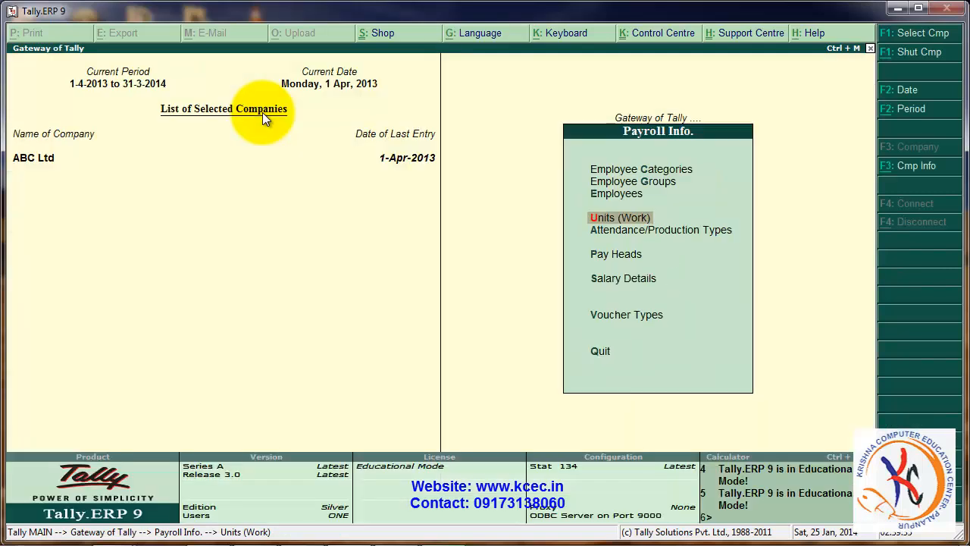
pyautogui.press('Down')
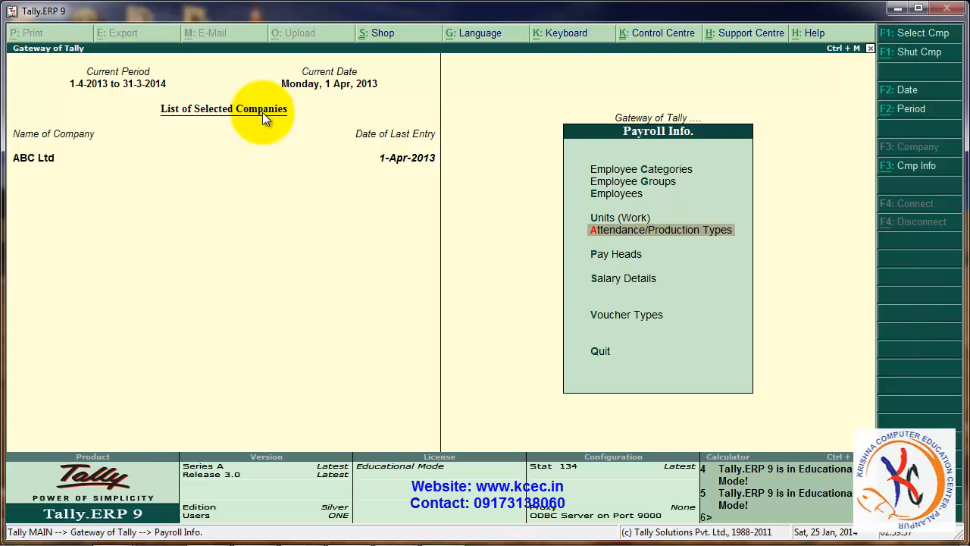